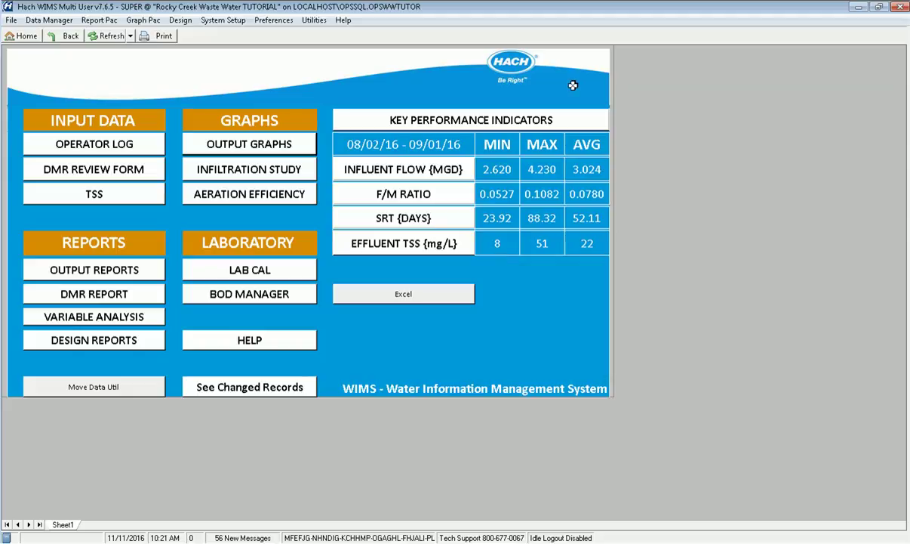
Create a Time Series graph plotting Influent TSS, Primary Effluent TSS and Effluent TSS from their locations
{"action": "left_click", "coordinate": [133, 21]}
{"action": "left_click", "coordinate": [140, 35]}
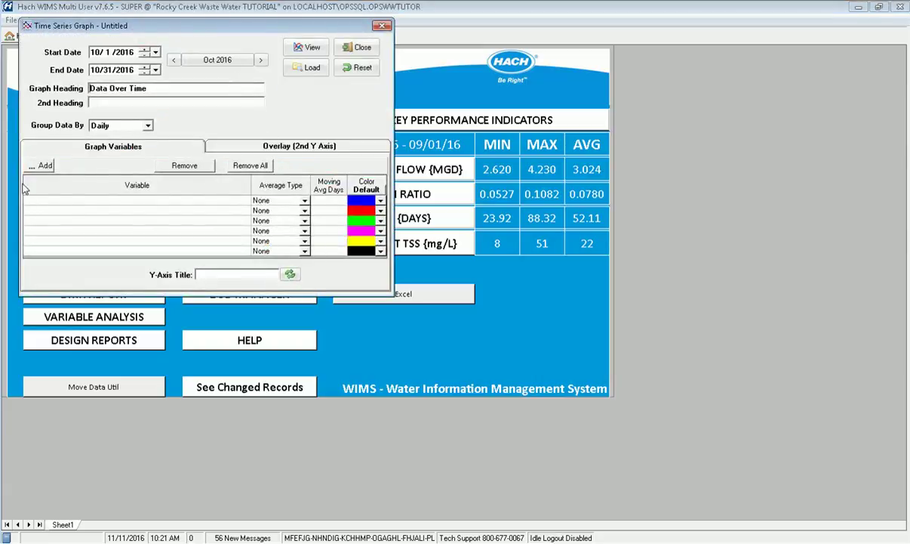
{"action": "left_click", "coordinate": [32, 165]}
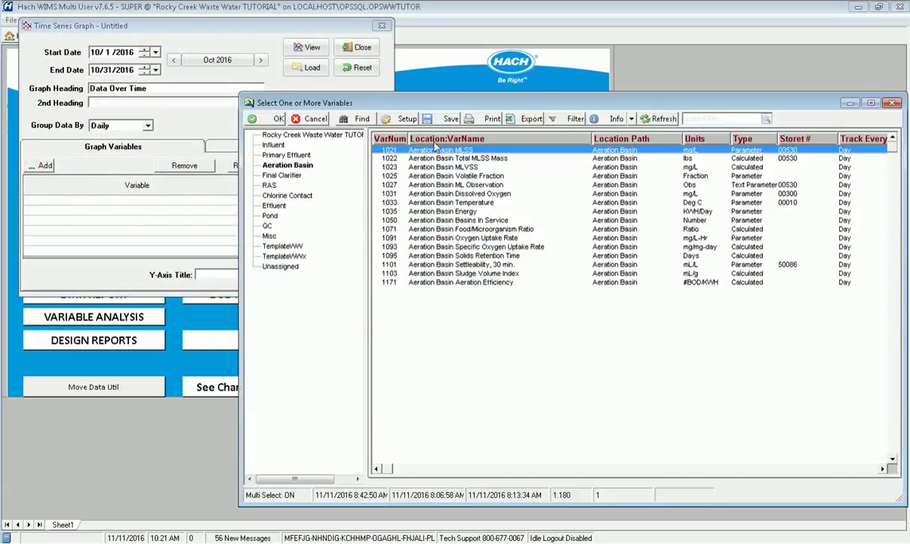
{"action": "left_click", "coordinate": [268, 147]}
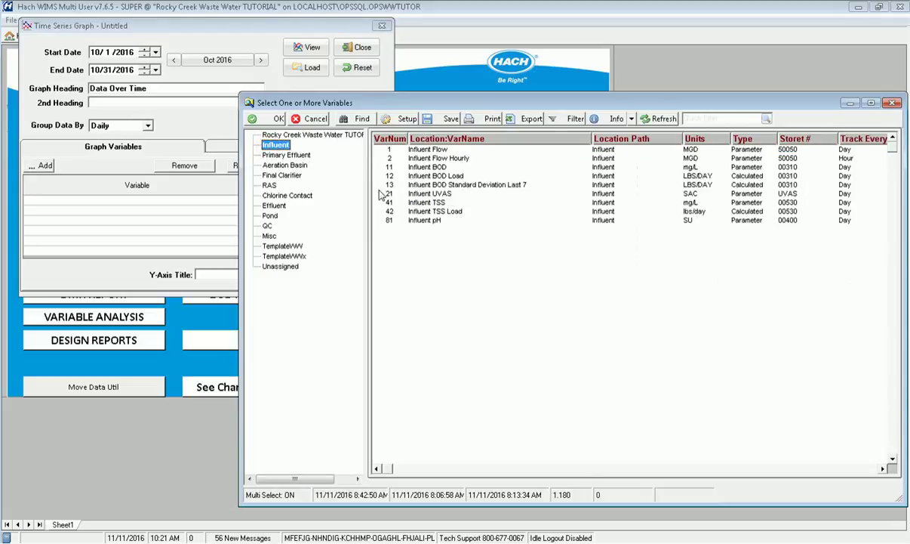
{"action": "left_click", "coordinate": [401, 204]}
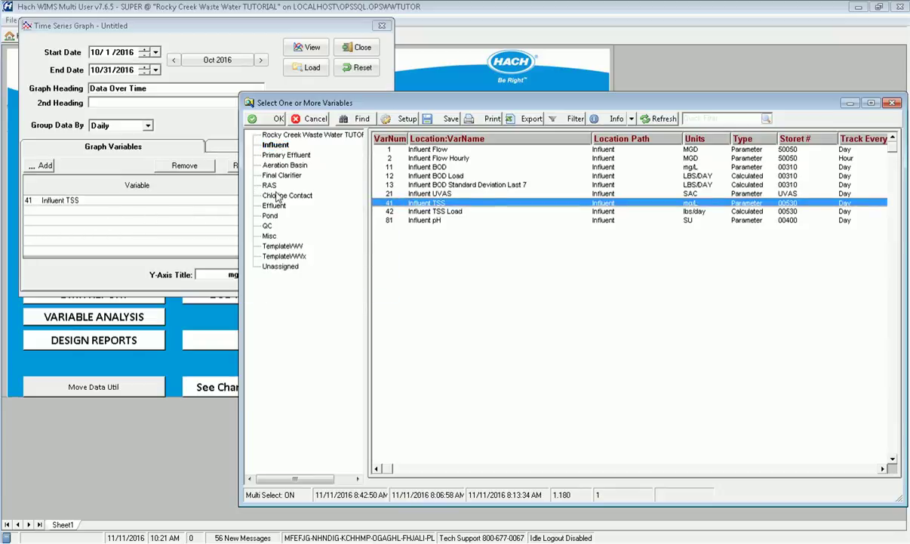
{"action": "left_click", "coordinate": [266, 154]}
{"action": "left_click", "coordinate": [415, 169]}
{"action": "left_click", "coordinate": [268, 206]}
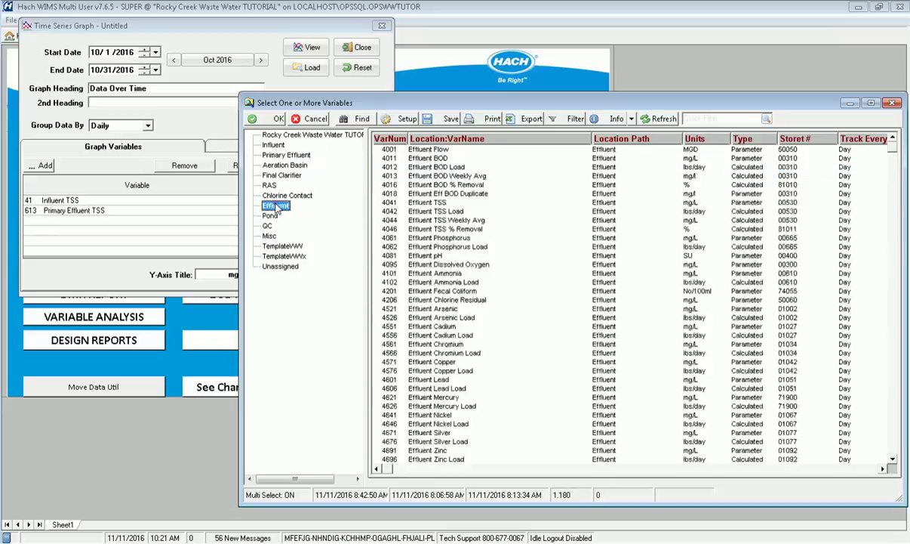
{"action": "left_click", "coordinate": [402, 202]}
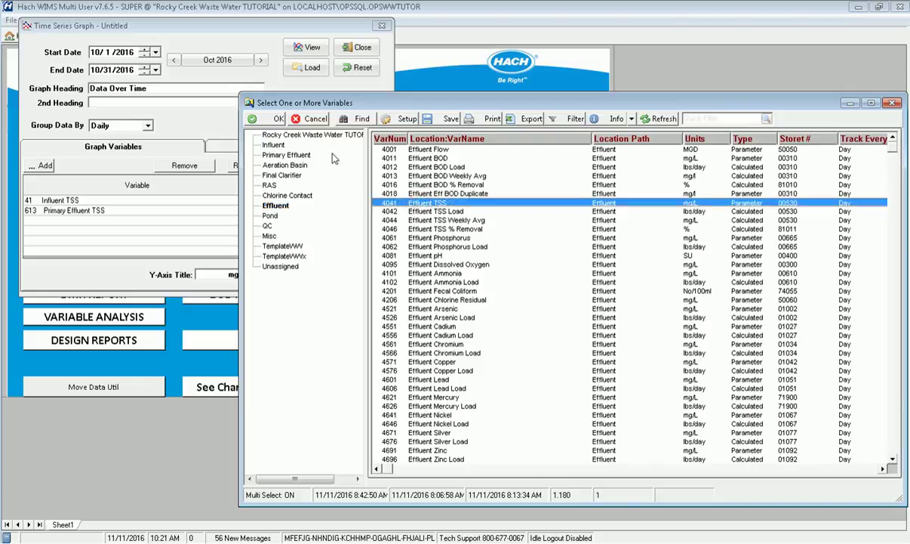
{"action": "left_click", "coordinate": [273, 119]}
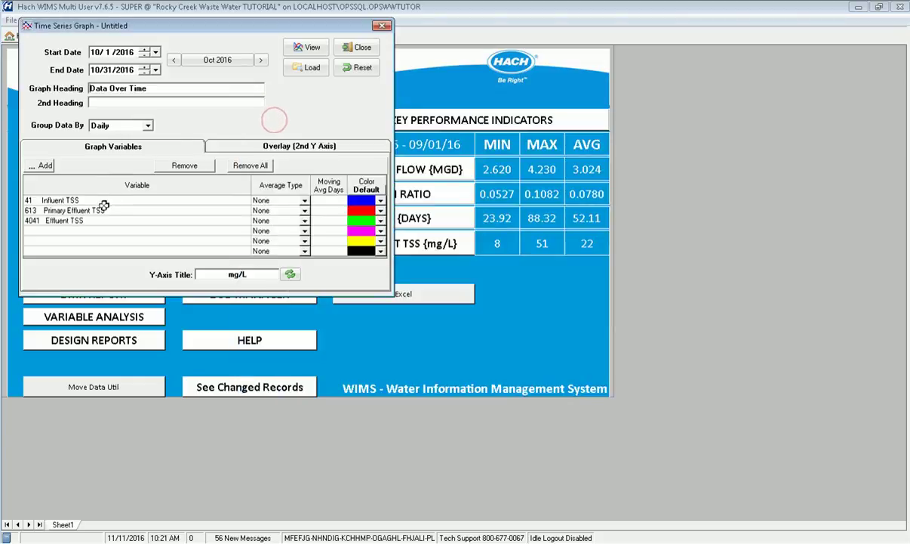
Overlay Aeration Basin MLSS on a second Y axis and view the October 2016 graph
{"action": "left_click", "coordinate": [235, 148]}
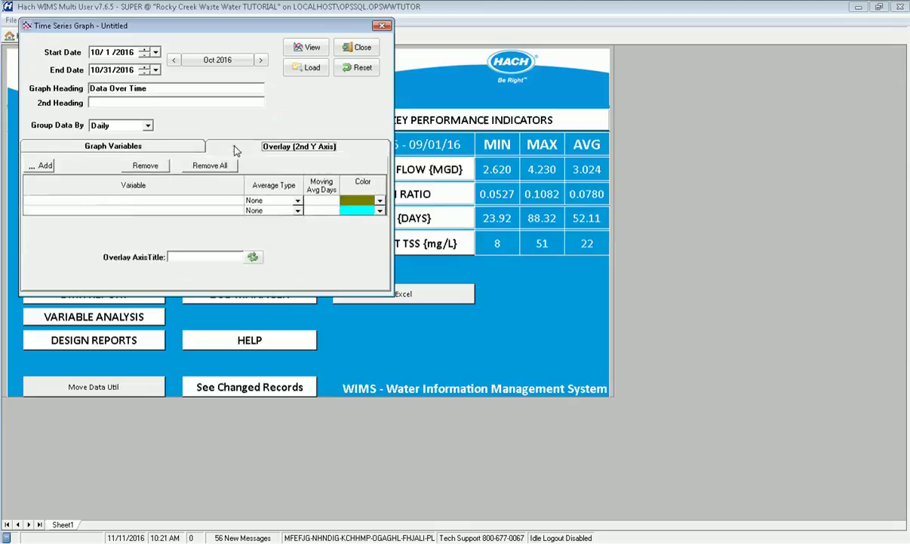
{"action": "left_click", "coordinate": [45, 166]}
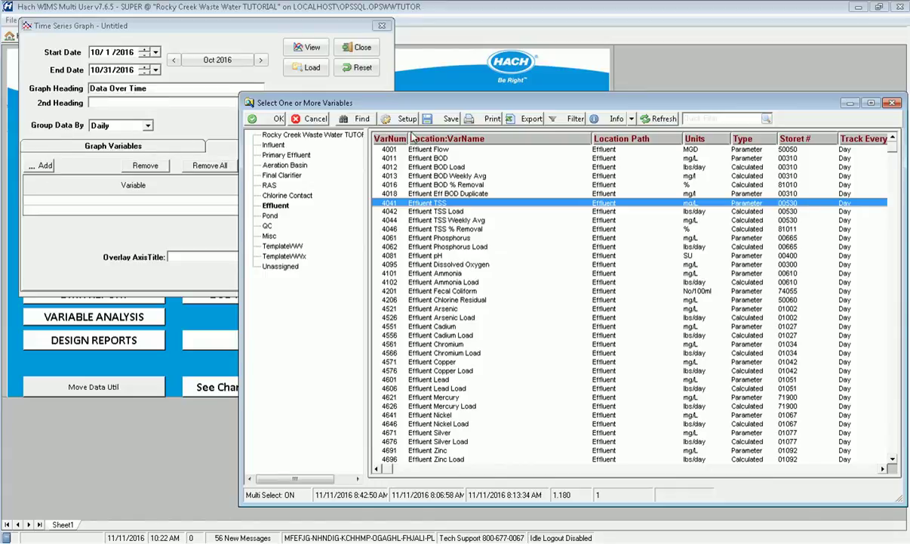
{"action": "left_click", "coordinate": [278, 166]}
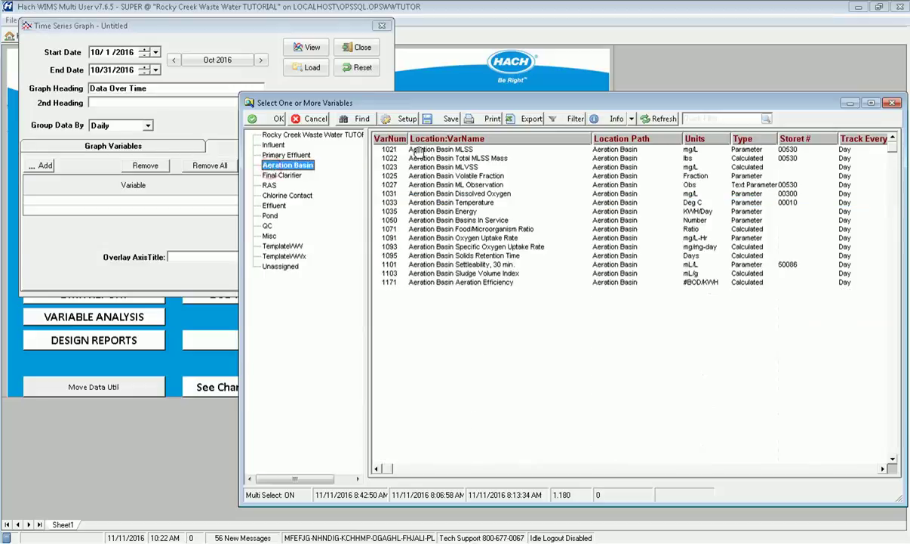
{"action": "left_click", "coordinate": [416, 150]}
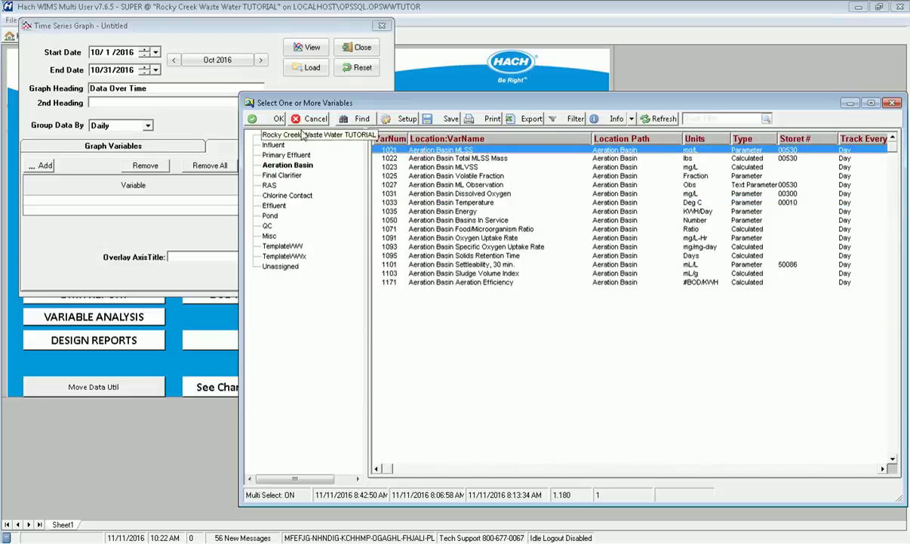
{"action": "left_click", "coordinate": [258, 119]}
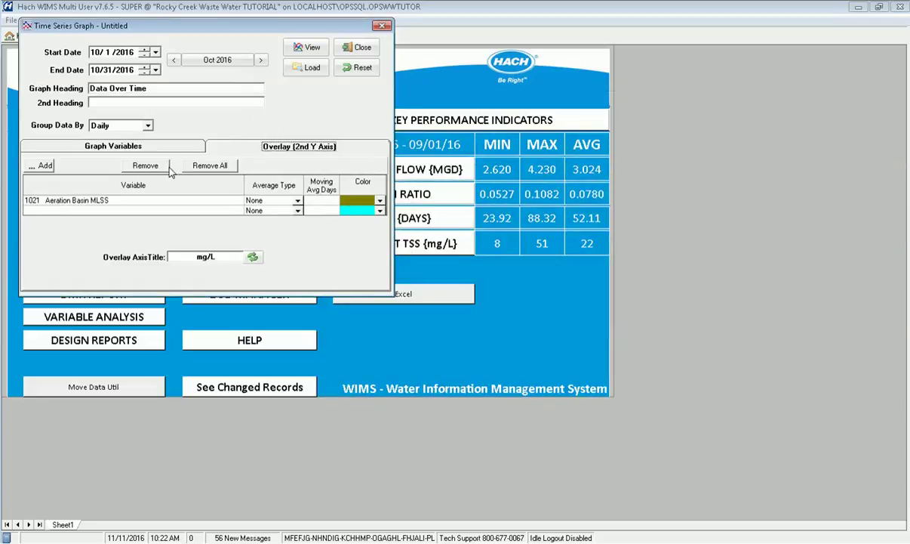
{"action": "left_click", "coordinate": [298, 48]}
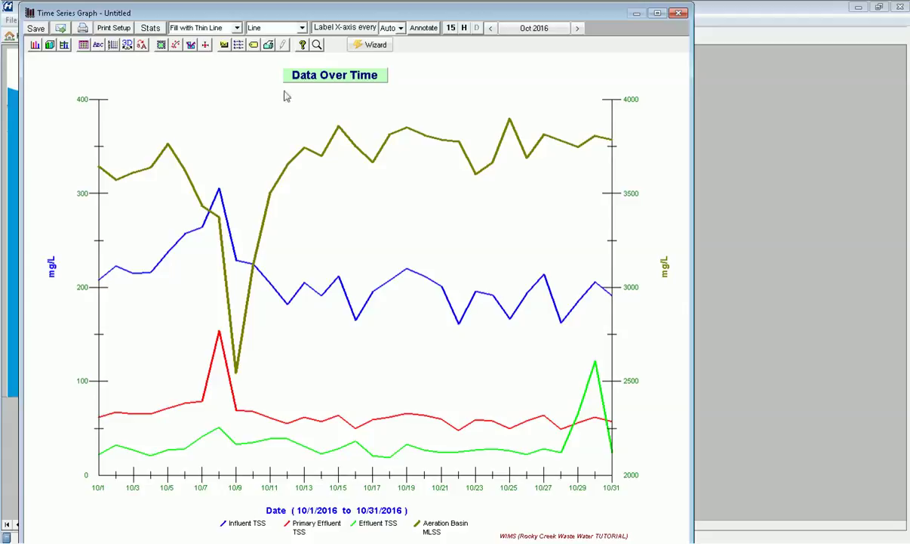
Use Line w/Symbols, save the graph as 'TSS Study' in Default Group, then close it
{"action": "left_click", "coordinate": [302, 32]}
{"action": "left_click", "coordinate": [255, 45]}
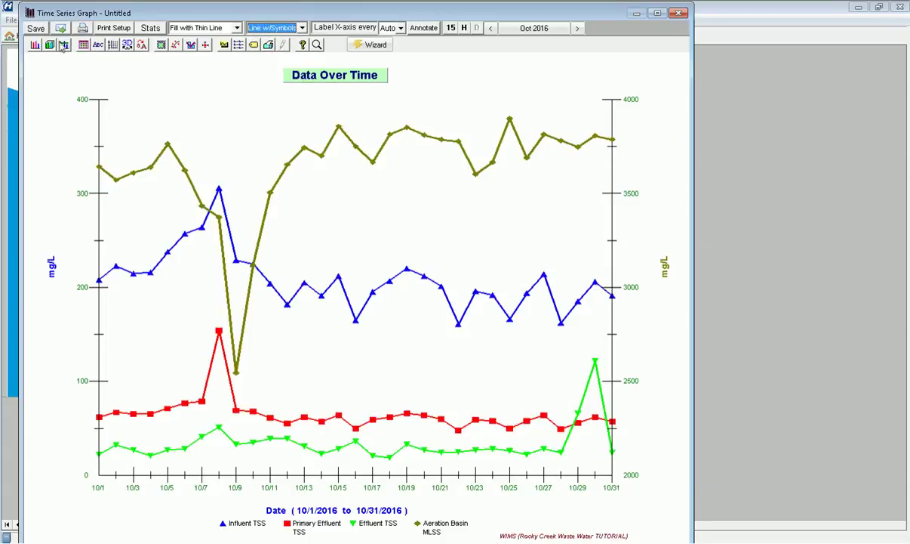
{"action": "left_click", "coordinate": [38, 29]}
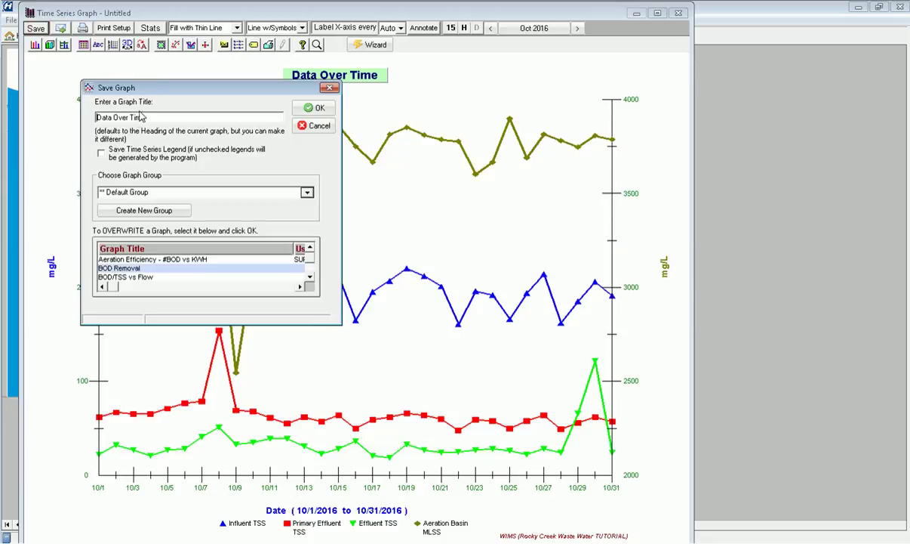
{"action": "double_click", "coordinate": [151, 119]}
{"action": "left_click_drag", "start_coordinate": [151, 118], "coordinate": [12, 95]}
{"action": "type", "text": "TSS Study"}
{"action": "left_click", "coordinate": [173, 190]}
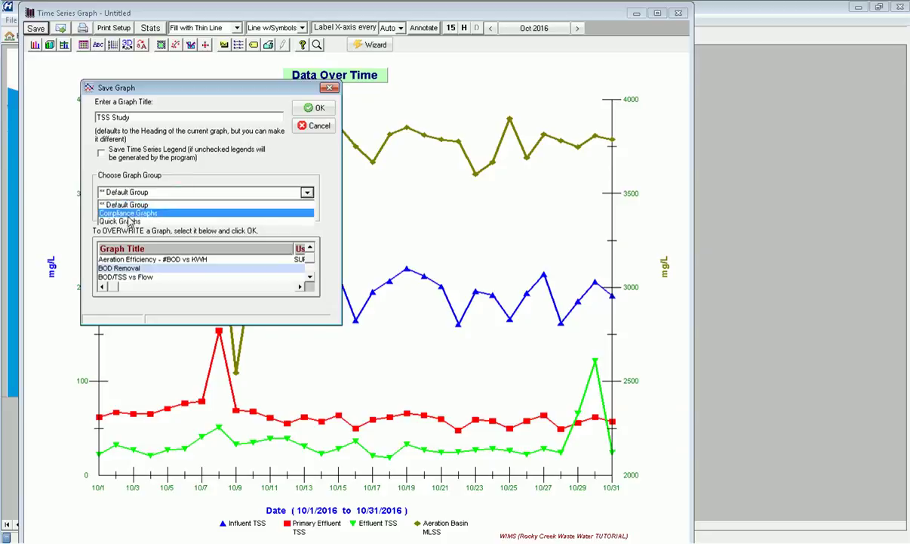
{"action": "left_click", "coordinate": [113, 204]}
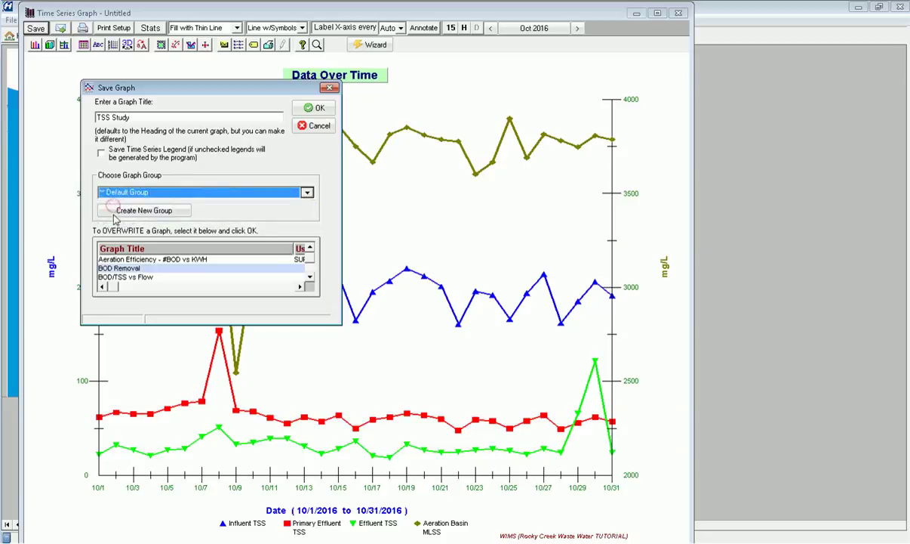
{"action": "left_click", "coordinate": [318, 110]}
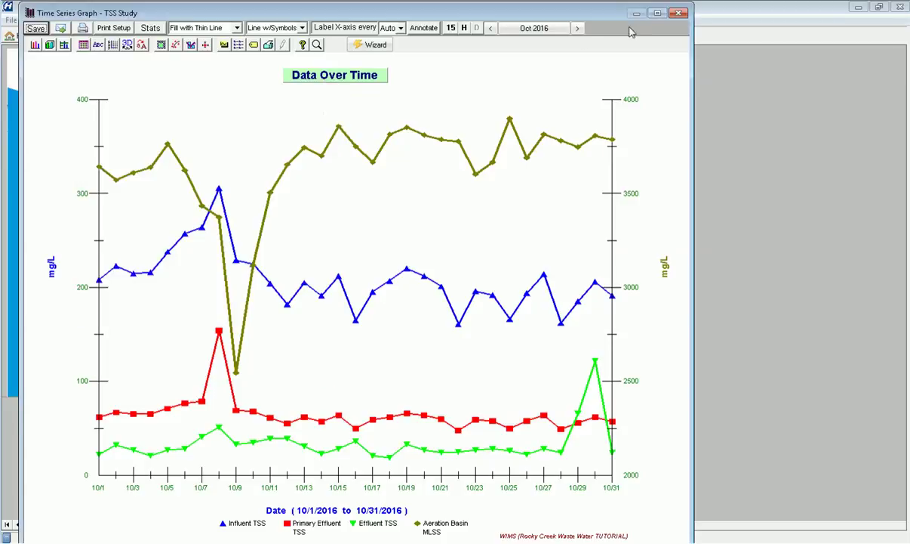
{"action": "left_click", "coordinate": [679, 13]}
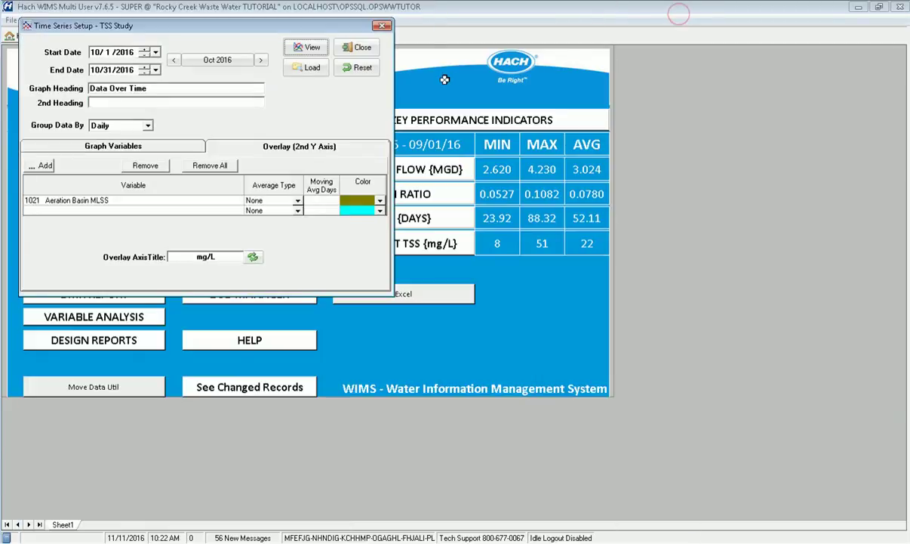
Close the Time Series Setup and open the Multiple Output graph selection for October 2016
{"action": "left_click", "coordinate": [323, 47]}
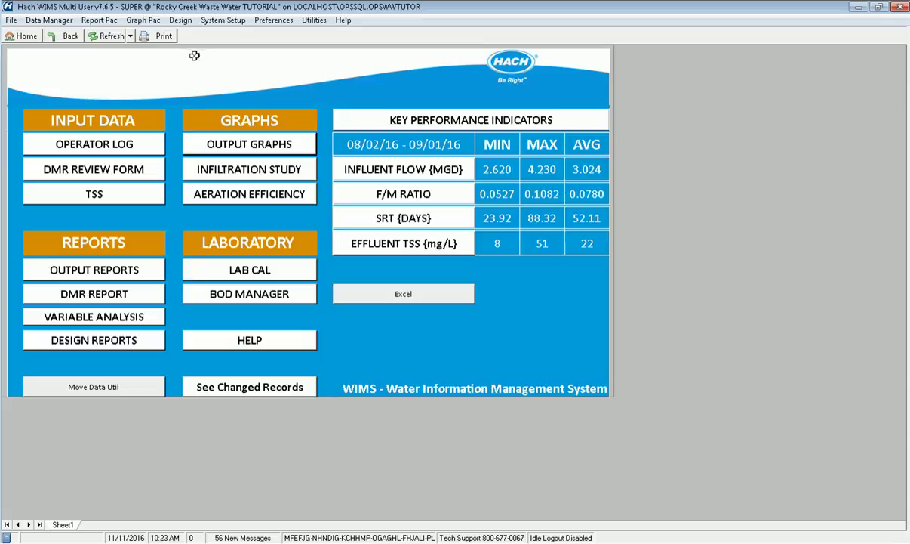
{"action": "left_click", "coordinate": [150, 25]}
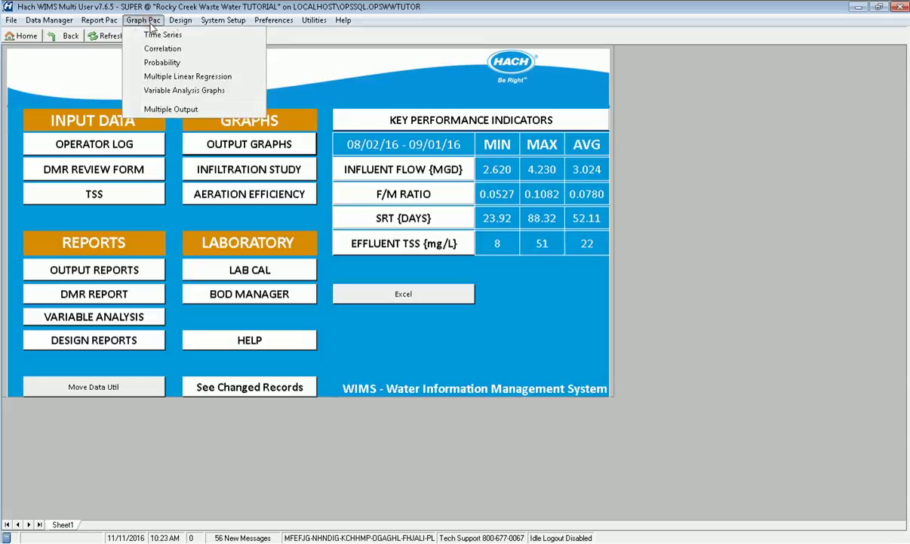
{"action": "left_click", "coordinate": [153, 110]}
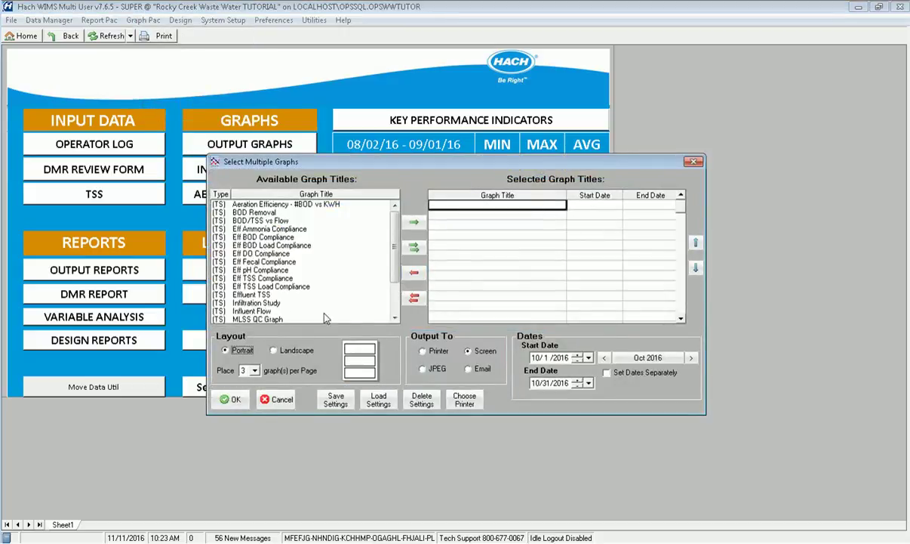
{"action": "scroll", "coordinate": [368, 253], "scroll_direction": "down", "scroll_amount": 2}
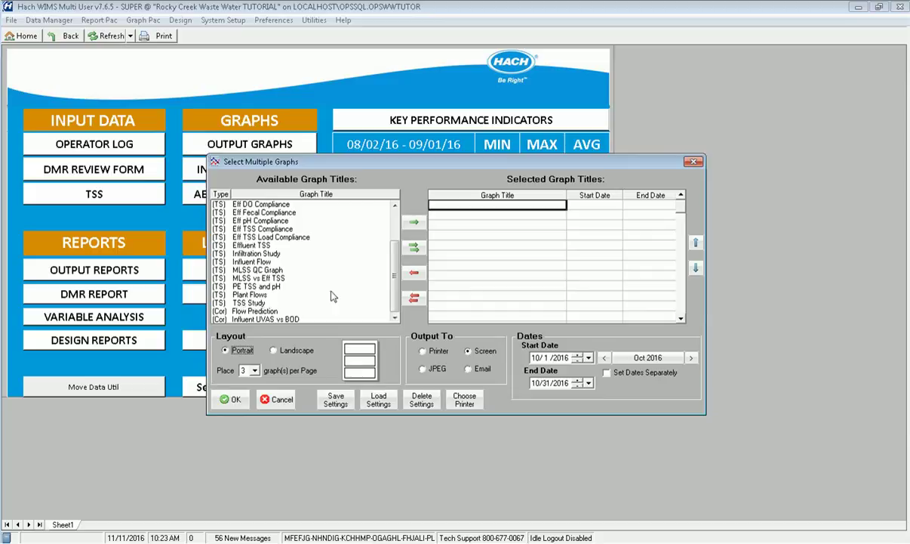
{"action": "scroll", "coordinate": [370, 272], "scroll_direction": "up", "scroll_amount": 2}
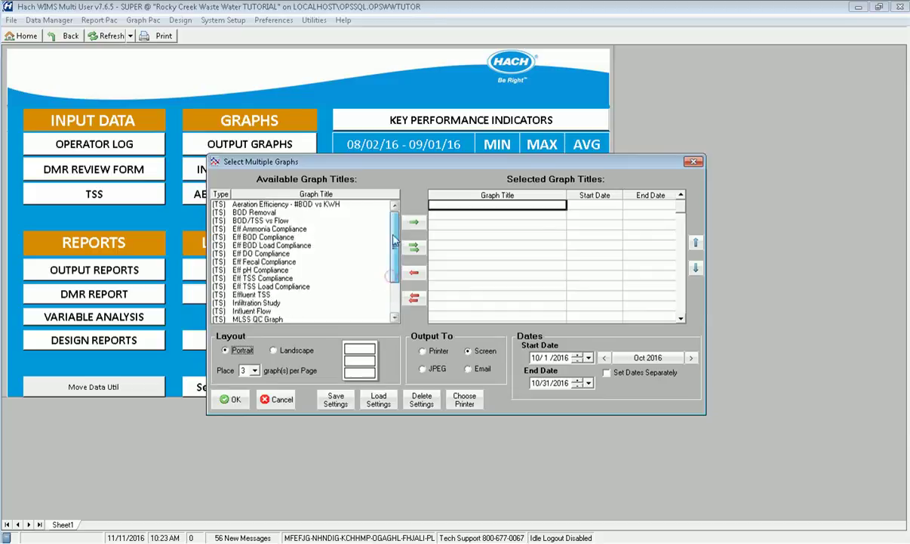
Add BOD/TSS vs Flow and Eff BOD Compliance to the selected graph titles
{"action": "left_click", "coordinate": [264, 221]}
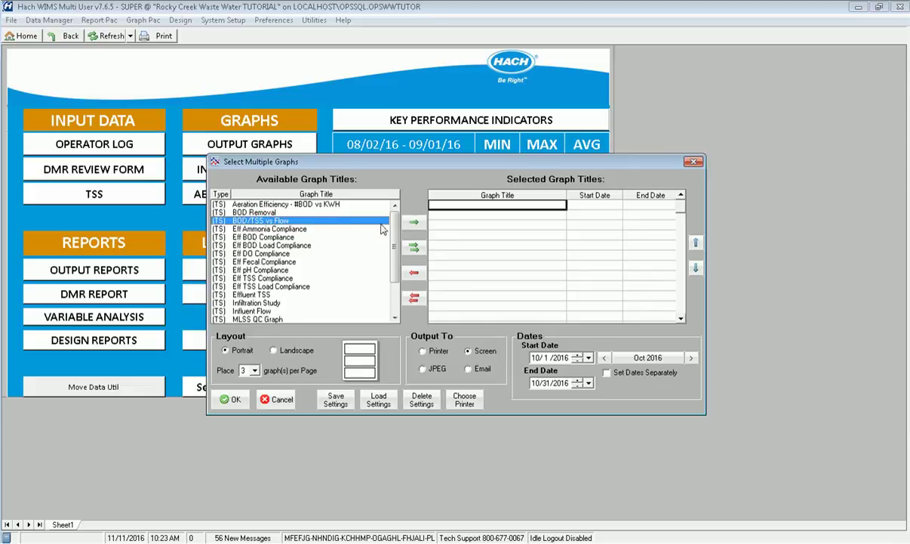
{"action": "left_click", "coordinate": [414, 221]}
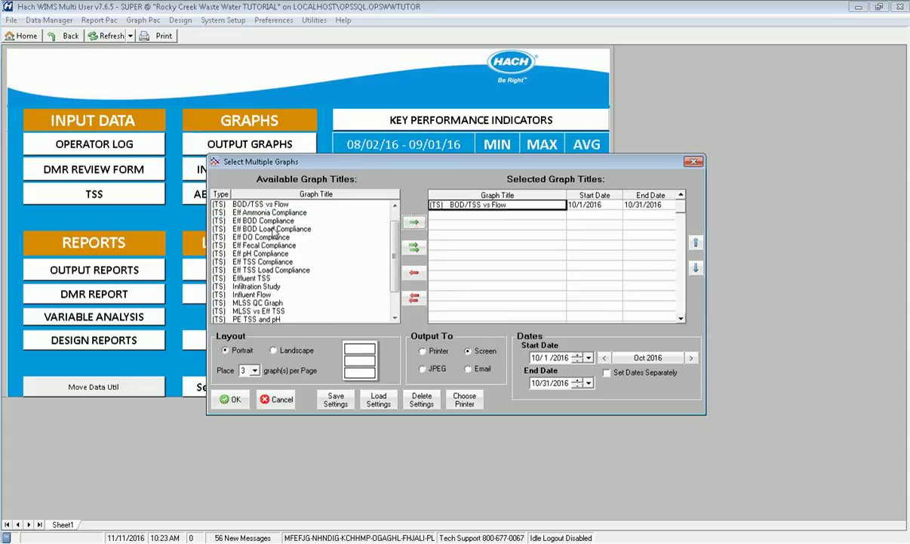
{"action": "left_click", "coordinate": [291, 212]}
{"action": "left_click", "coordinate": [347, 220]}
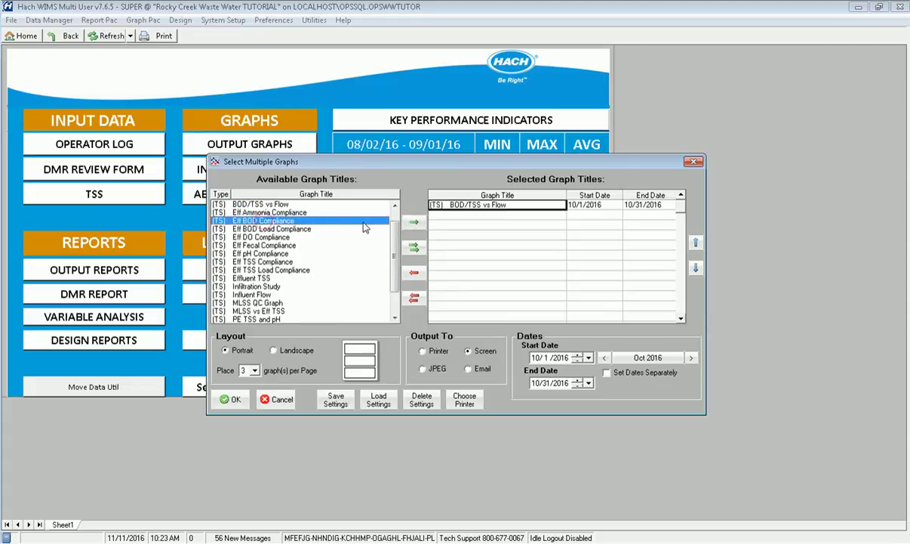
{"action": "left_click", "coordinate": [413, 222]}
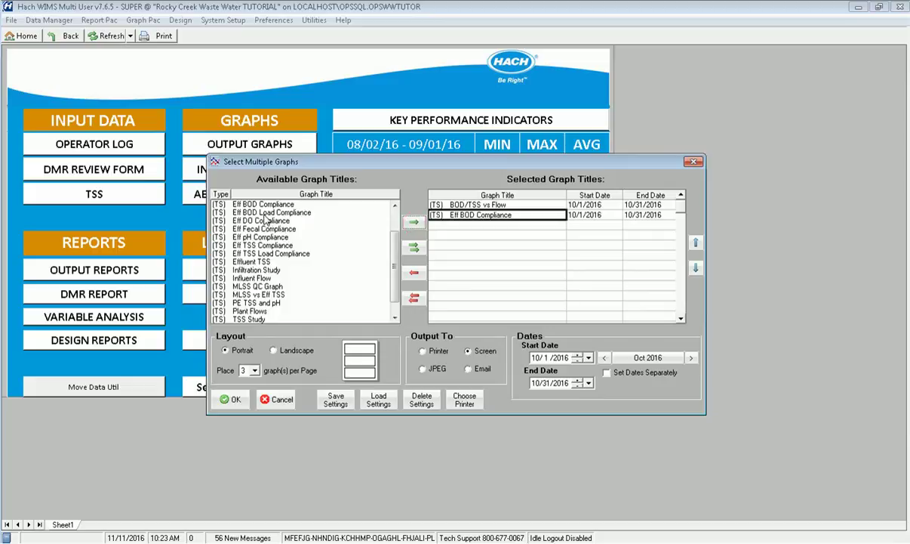
Add Eff BOD Load Compliance and Influent UVAS vs BOD to the selected graph titles
{"action": "left_click", "coordinate": [333, 213]}
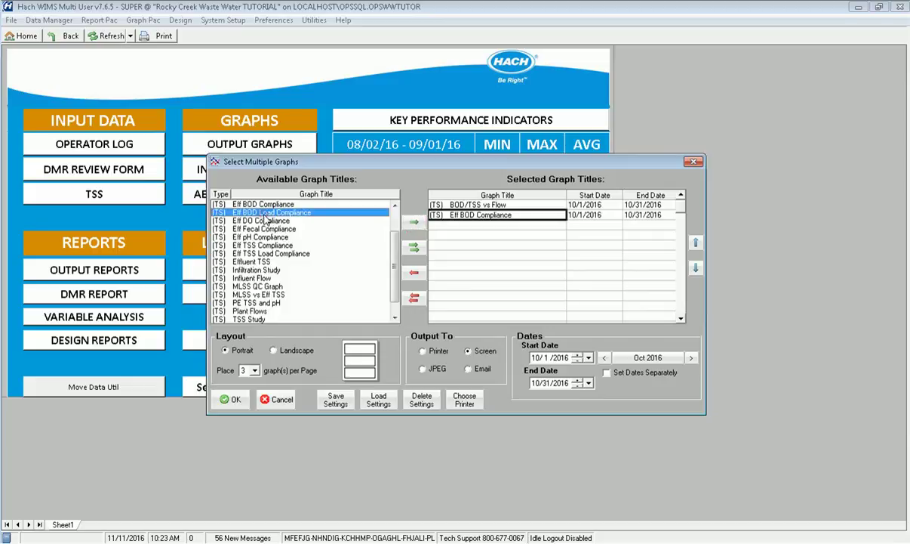
{"action": "left_click", "coordinate": [414, 221]}
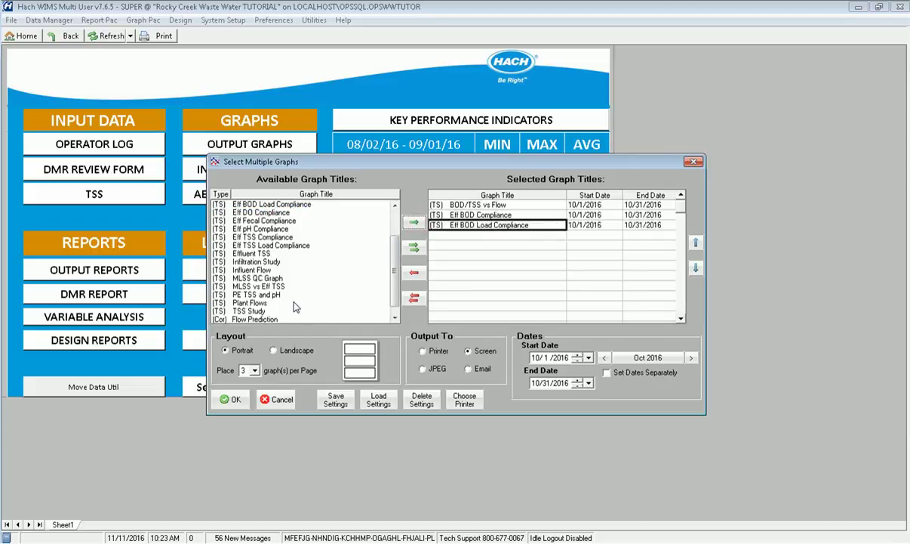
{"action": "left_click", "coordinate": [393, 318]}
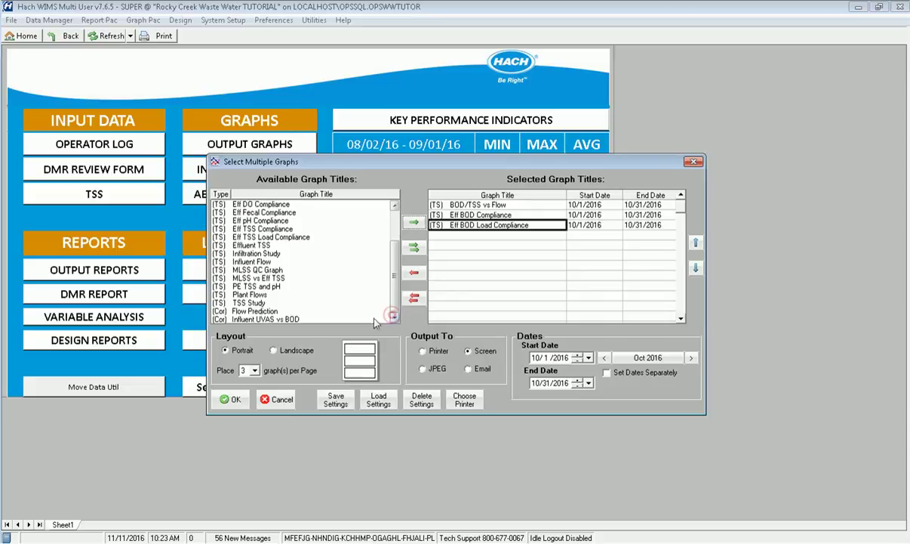
{"action": "left_click", "coordinate": [260, 319]}
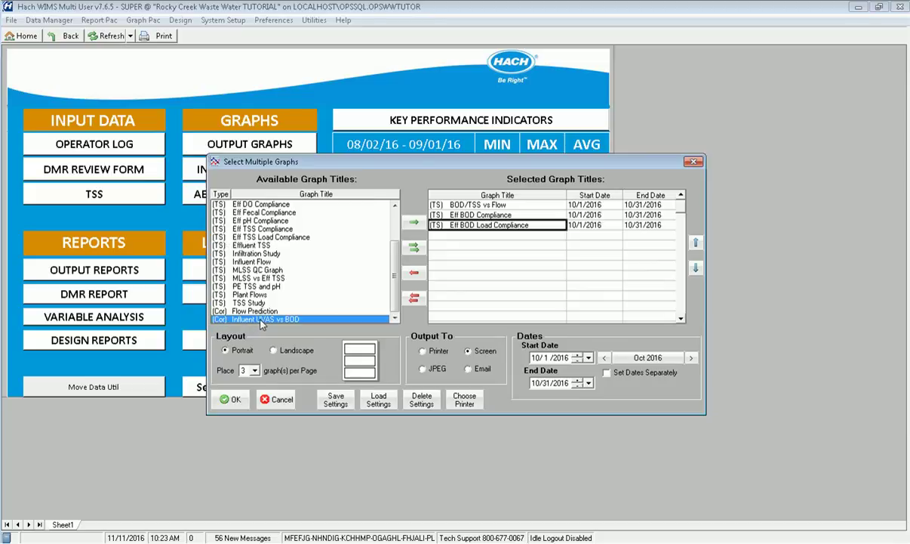
{"action": "left_click", "coordinate": [414, 221]}
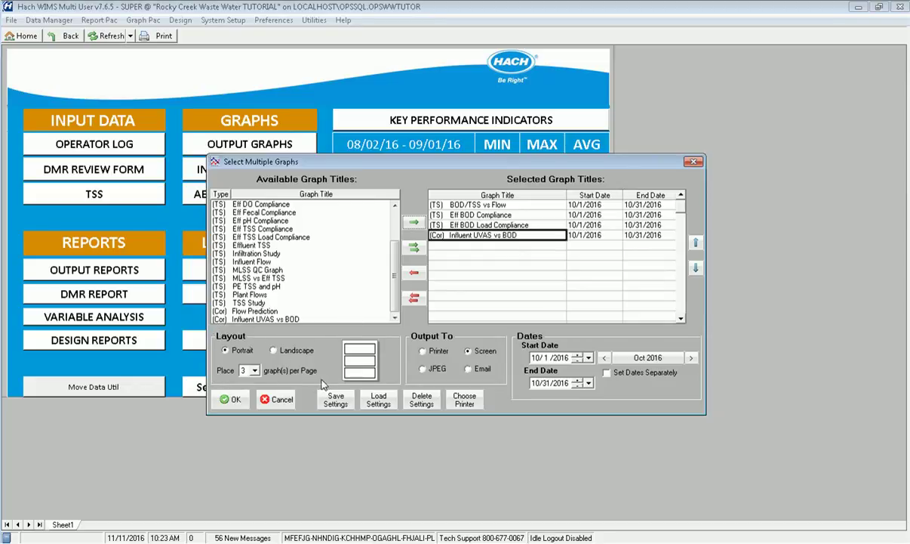
Lay out the four graphs in Landscape, 2 per page, and preview them
{"action": "left_click", "coordinate": [294, 352]}
{"action": "left_click", "coordinate": [255, 370]}
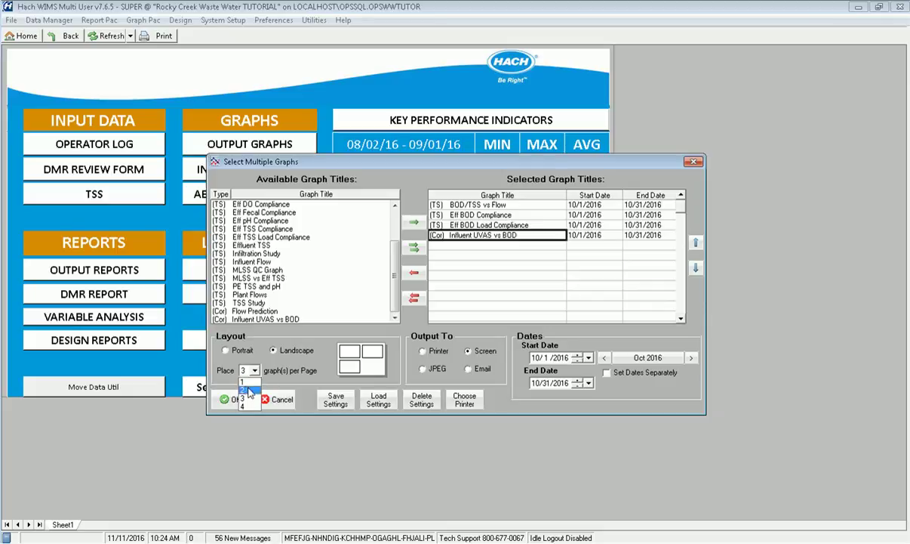
{"action": "left_click", "coordinate": [250, 388]}
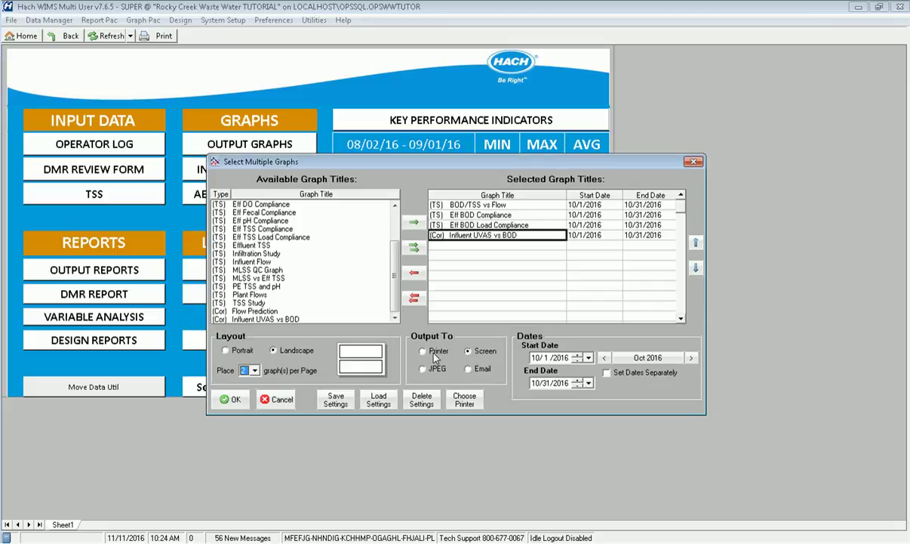
{"action": "left_click", "coordinate": [236, 399]}
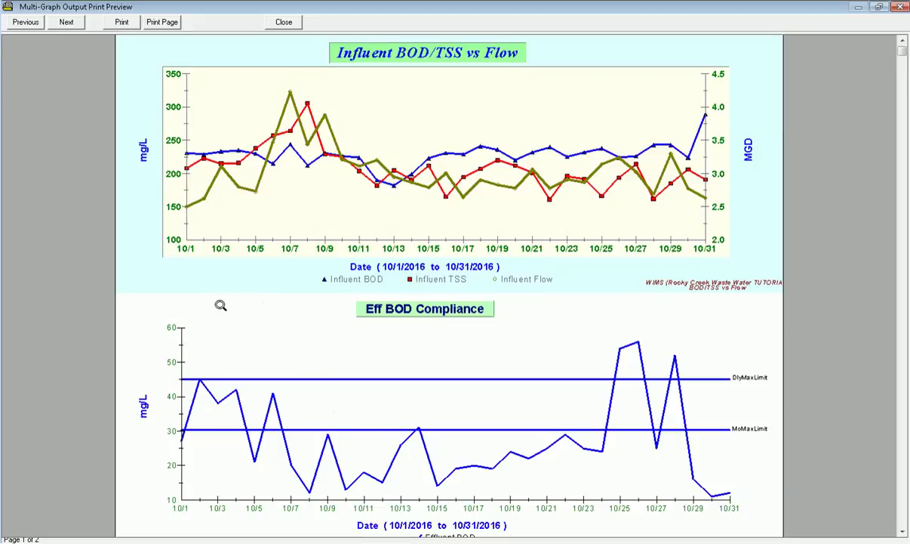
Zoom out to review the full page, check page 2, then close the preview
{"action": "left_click", "coordinate": [220, 305]}
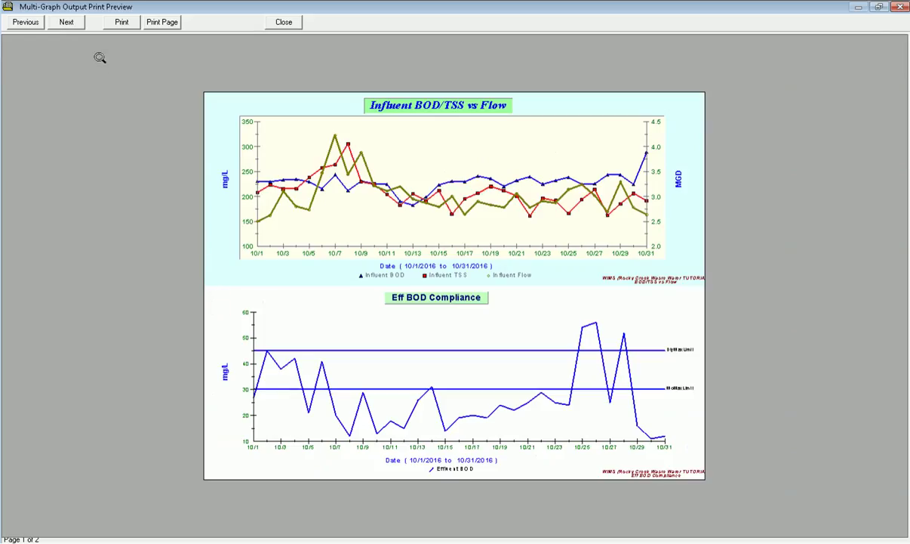
{"action": "left_click", "coordinate": [72, 26]}
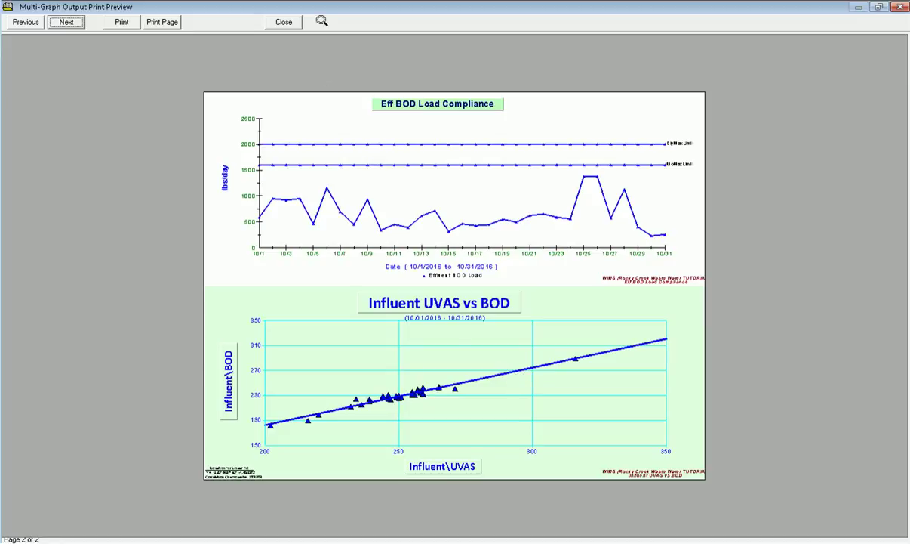
{"action": "left_click", "coordinate": [284, 23]}
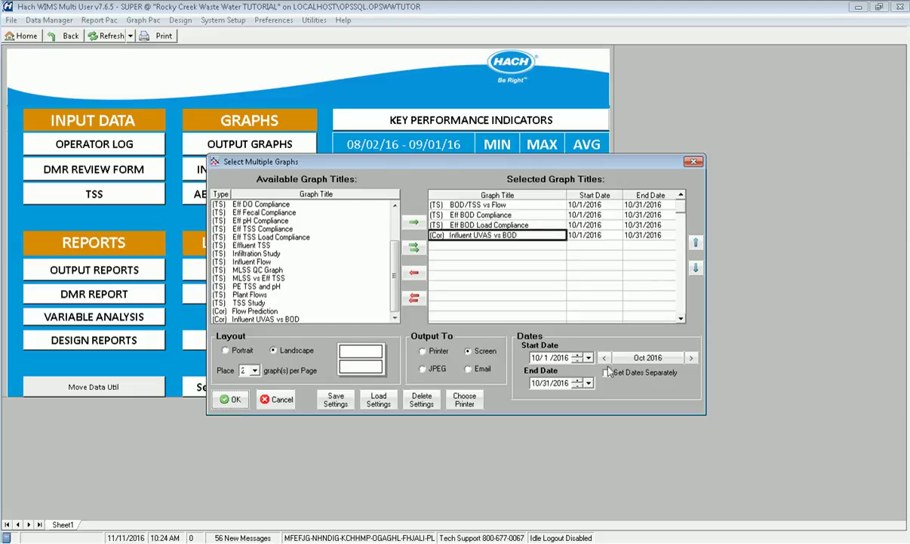
Clear the selected graphs and add Influent Flow twice
{"action": "left_click", "coordinate": [414, 298]}
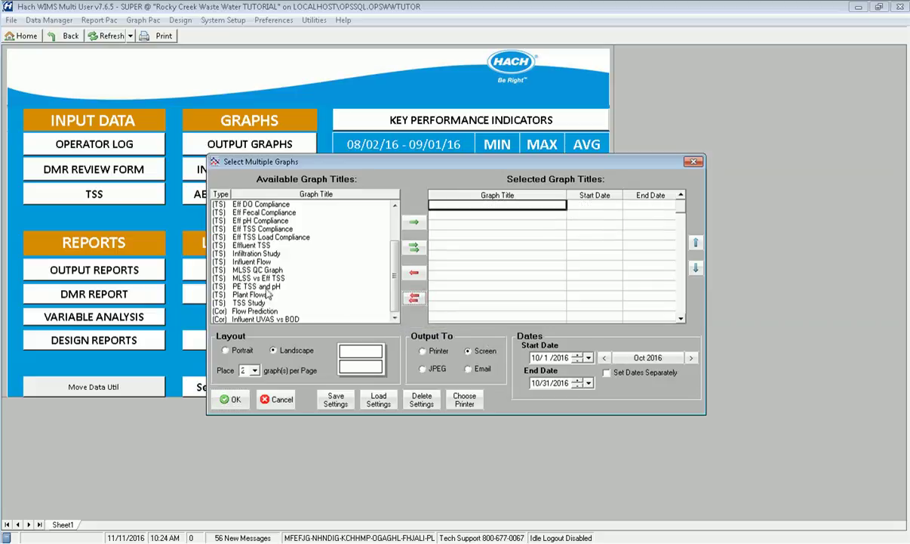
{"action": "left_click", "coordinate": [253, 261]}
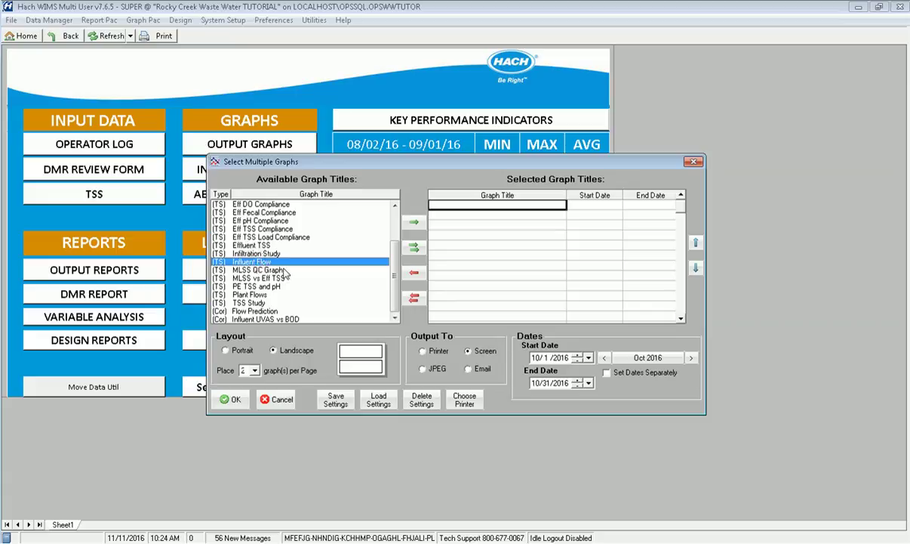
{"action": "left_click", "coordinate": [412, 222]}
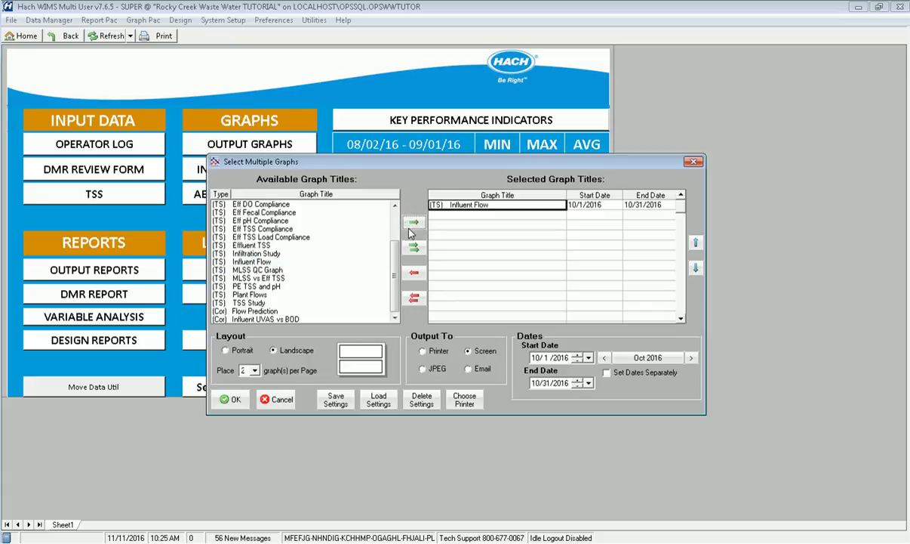
{"action": "left_click", "coordinate": [255, 261]}
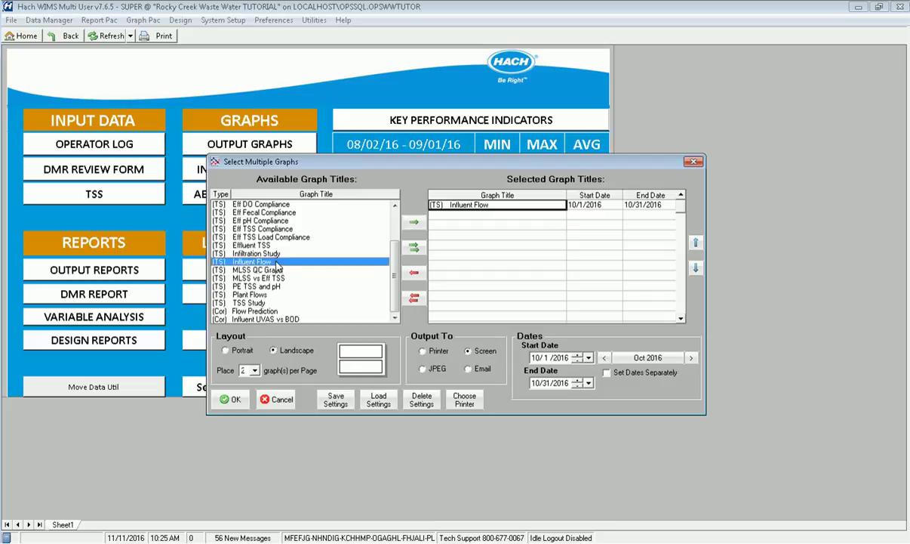
{"action": "left_click", "coordinate": [413, 222]}
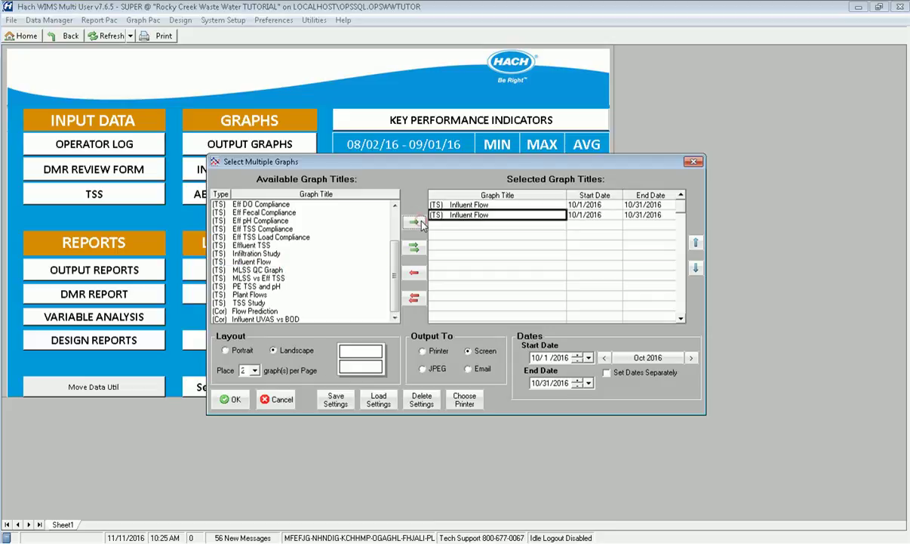
Set dates separately, move the second Influent Flow graph to September 2016, and preview both
{"action": "left_click", "coordinate": [607, 373]}
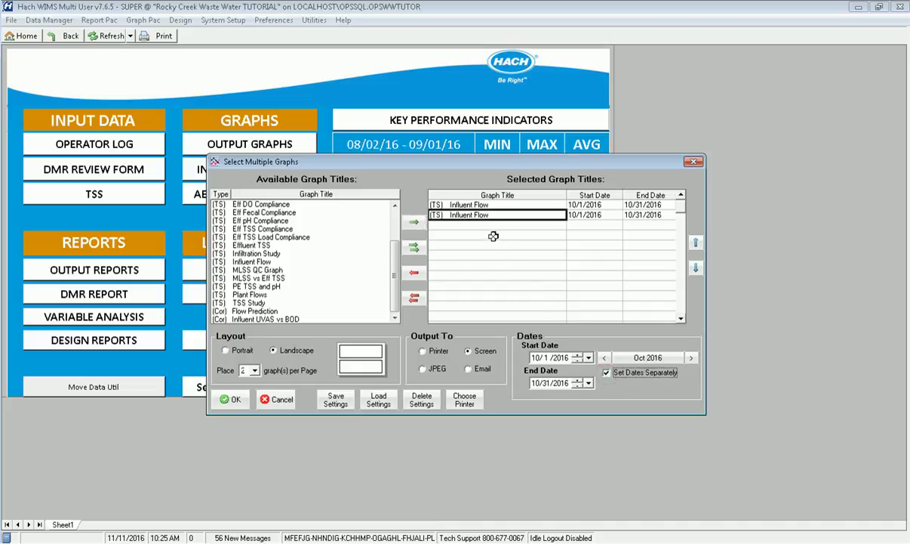
{"action": "left_click", "coordinate": [604, 357]}
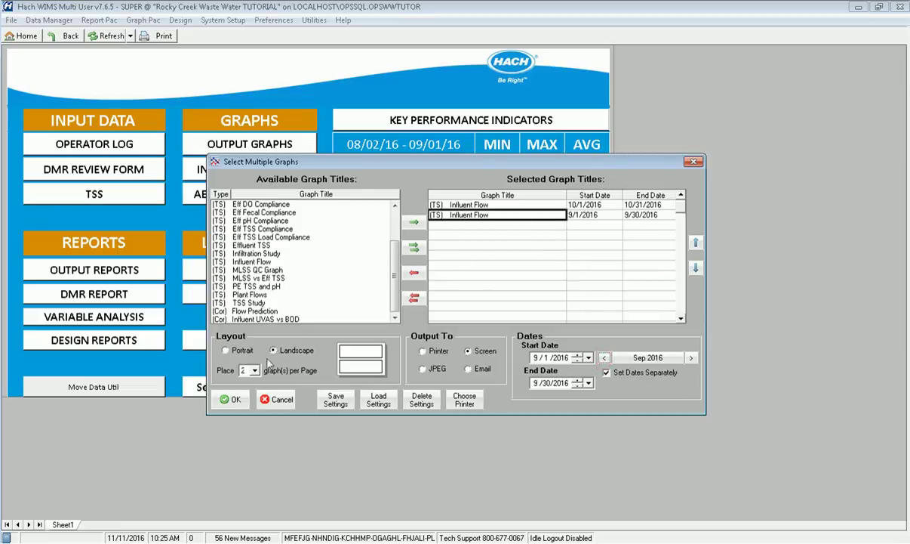
{"action": "left_click", "coordinate": [234, 400]}
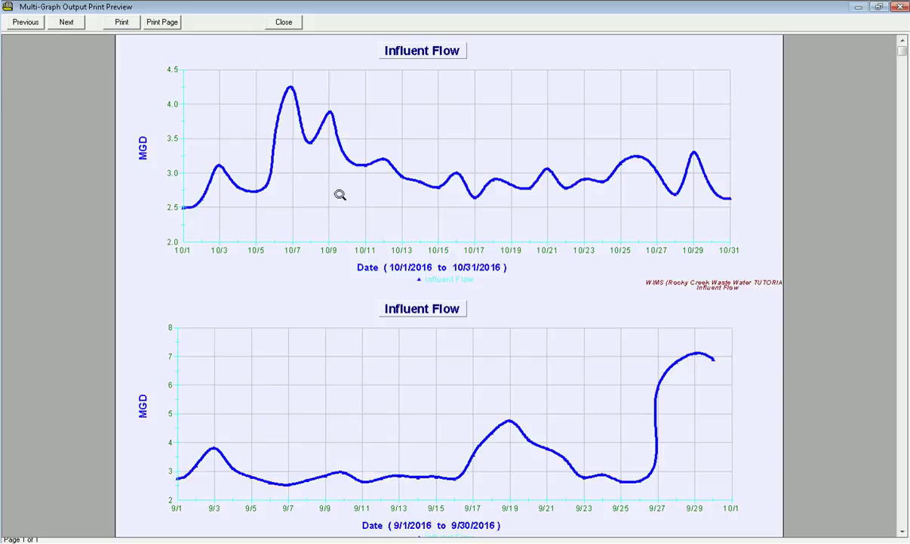
Zoom out on the October vs September Influent Flow page, close the preview, and remove both entries
{"action": "left_click", "coordinate": [348, 205]}
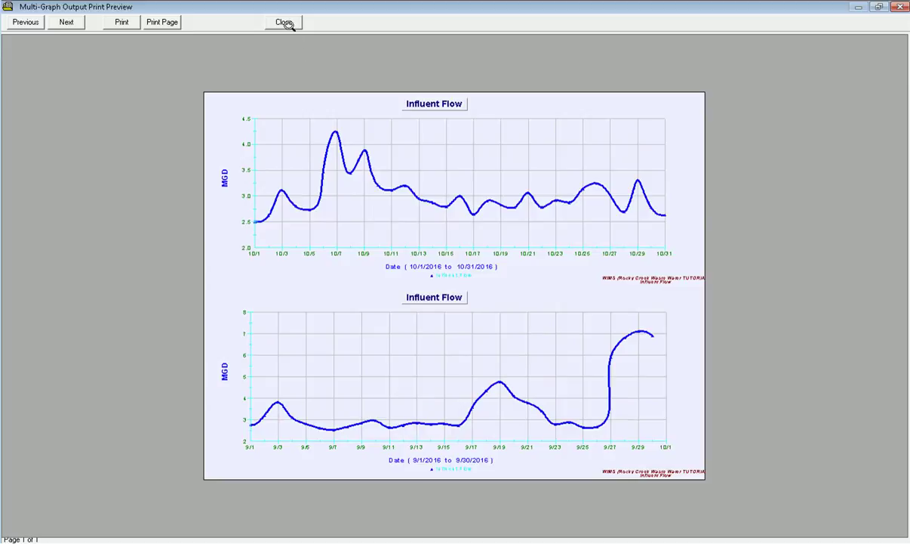
{"action": "left_click", "coordinate": [284, 23]}
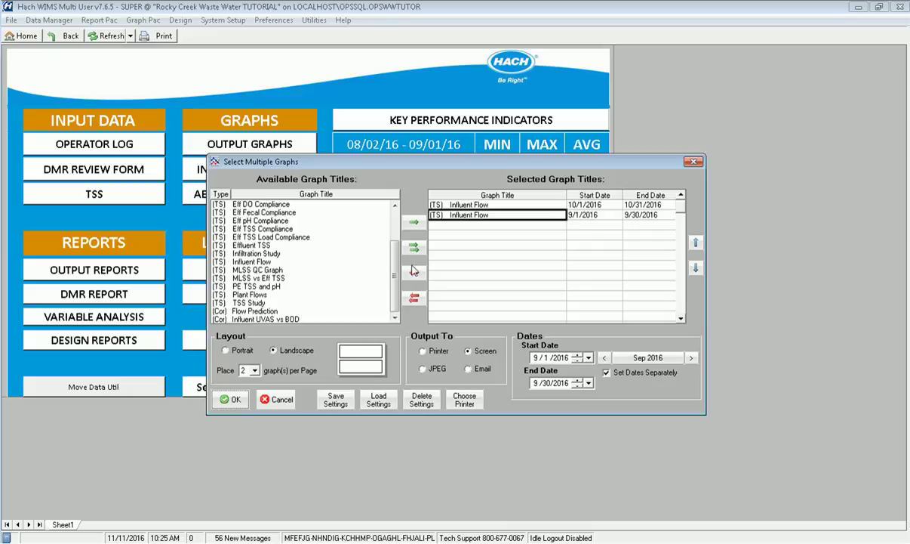
{"action": "left_click", "coordinate": [414, 296]}
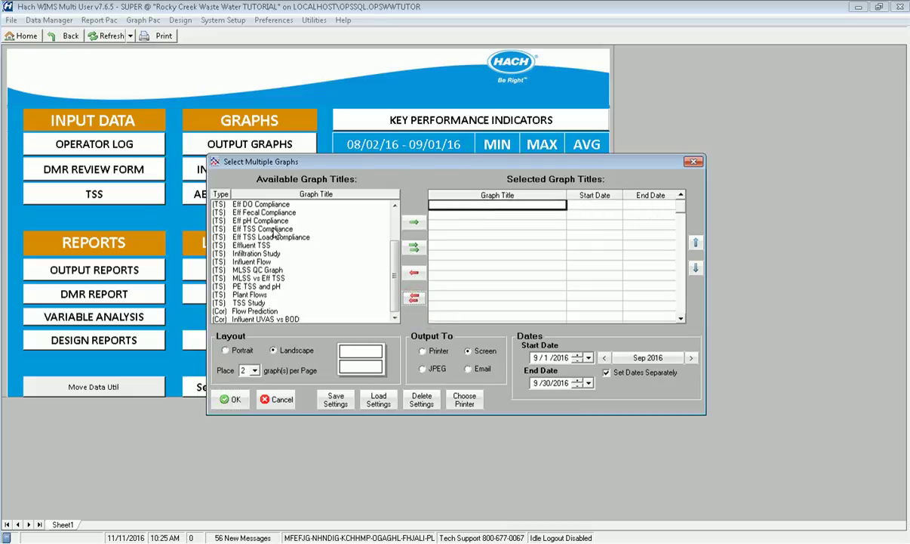
Add Eff TSS Compliance, Influent Flow and Infiltration Study to the selected graphs
{"action": "left_click", "coordinate": [276, 229]}
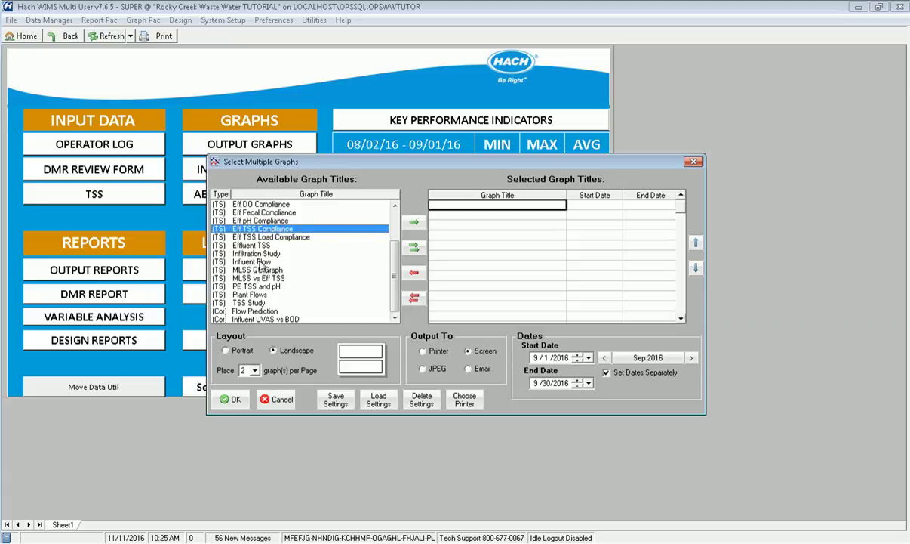
{"action": "left_click", "coordinate": [261, 262], "text": "ctrl"}
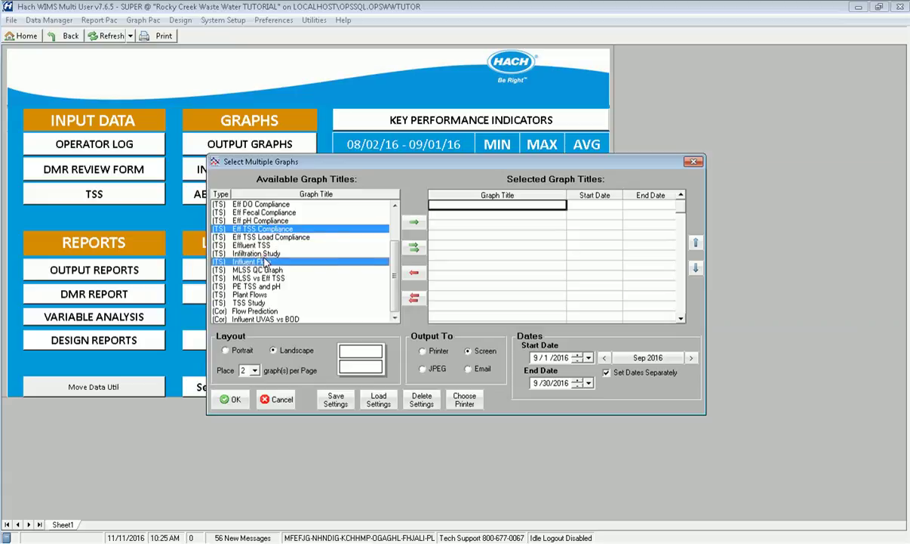
{"action": "left_click", "coordinate": [414, 225]}
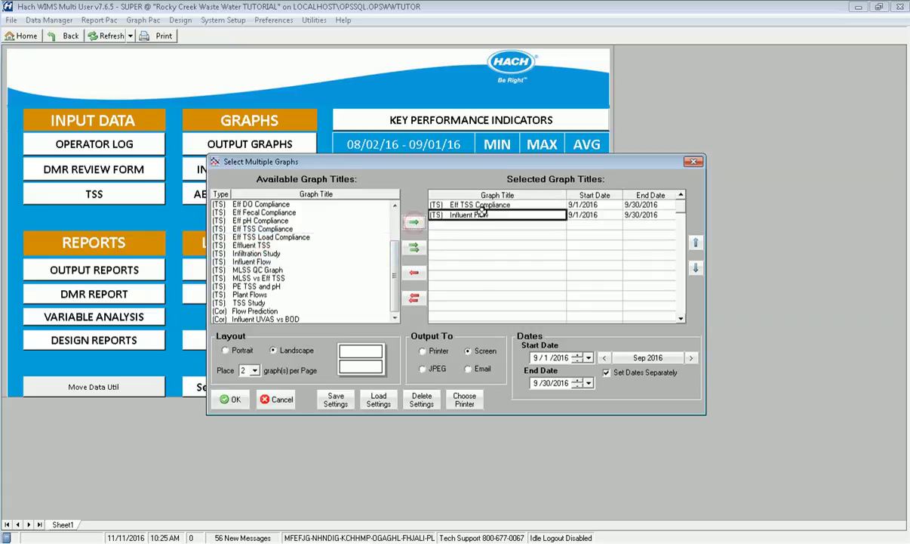
{"action": "left_click", "coordinate": [255, 253]}
{"action": "left_click", "coordinate": [413, 222]}
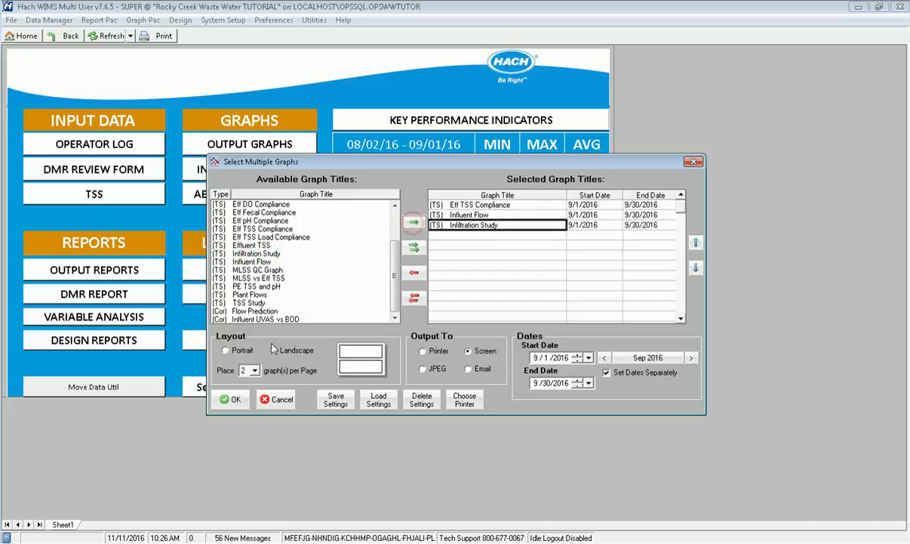
Set the layout to Portrait with 3 graphs per page and begin saving the list
{"action": "left_click", "coordinate": [241, 351]}
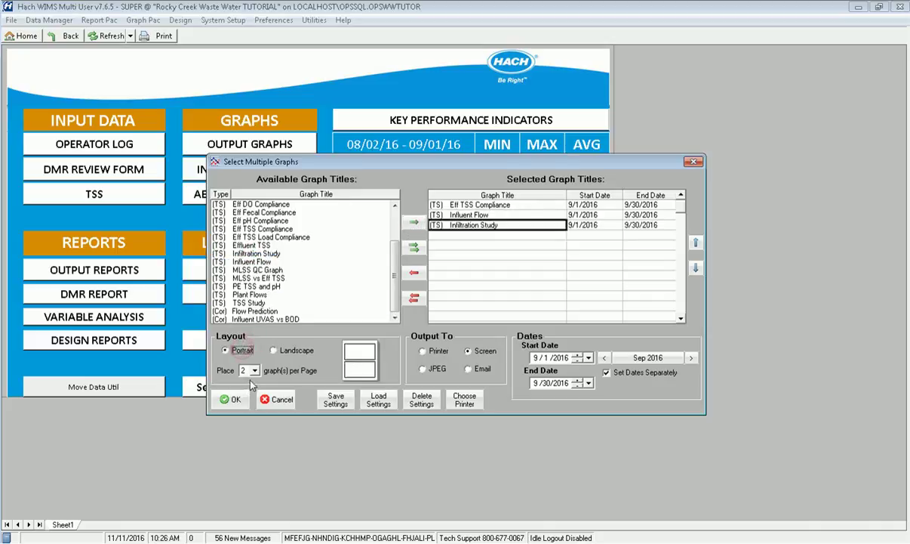
{"action": "left_click", "coordinate": [249, 370]}
{"action": "left_click", "coordinate": [249, 400]}
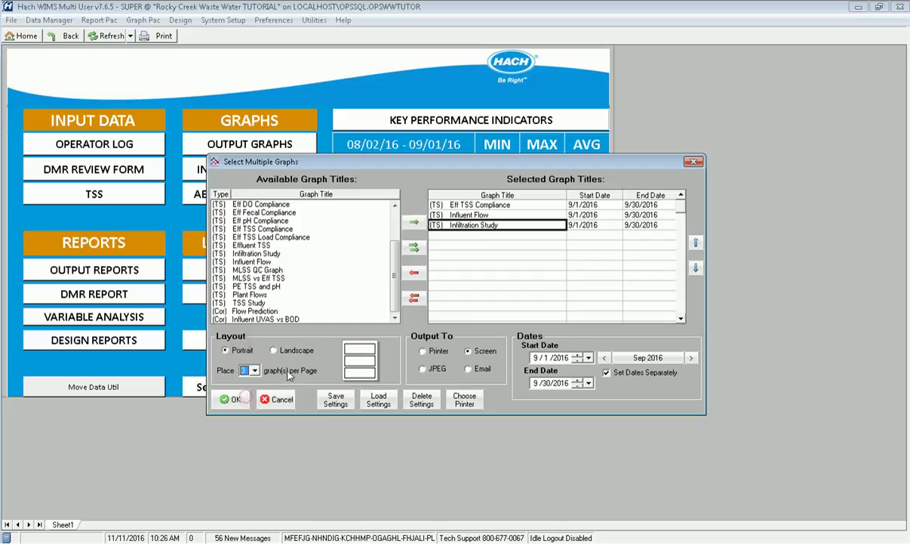
{"action": "left_click", "coordinate": [336, 401]}
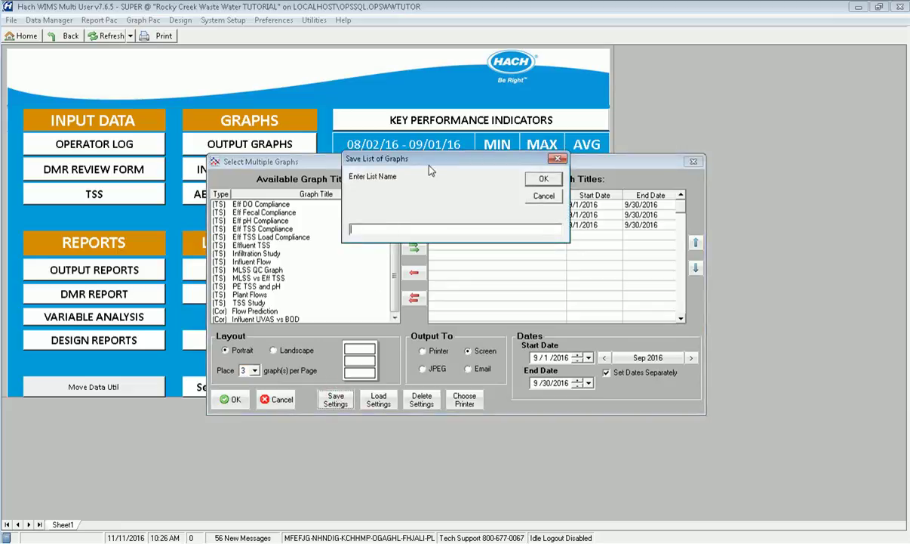
Save the three-graph selection and layout as the graph list 'My graph list'
{"action": "left_click", "coordinate": [376, 227]}
{"action": "type", "text": "My graph list"}
{"action": "left_click", "coordinate": [539, 179]}
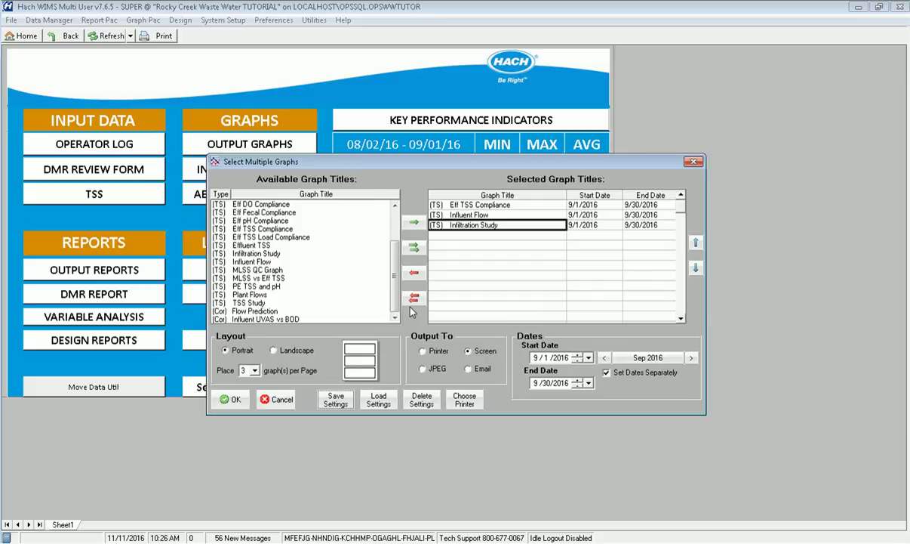
Load the Compliance Graphs saved set, then close the graph selection without generating
{"action": "left_click", "coordinate": [379, 400]}
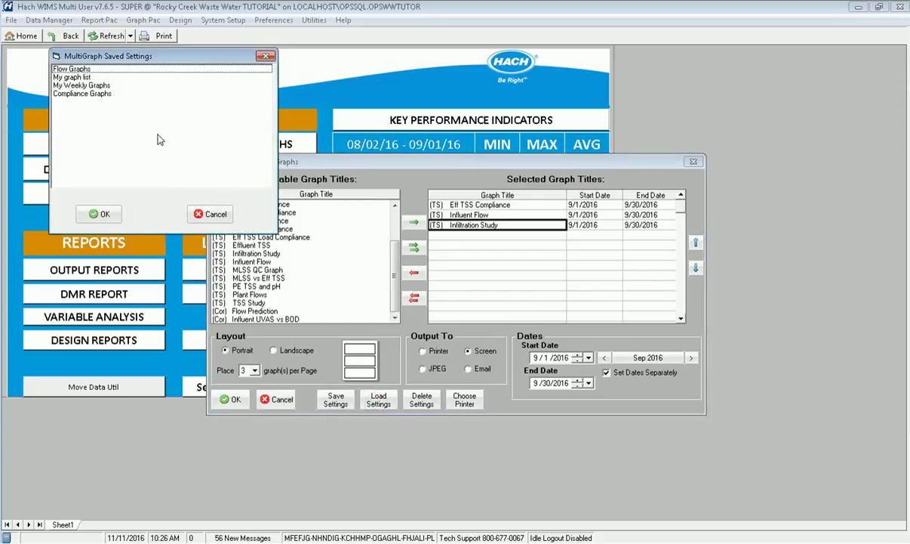
{"action": "left_click", "coordinate": [83, 93]}
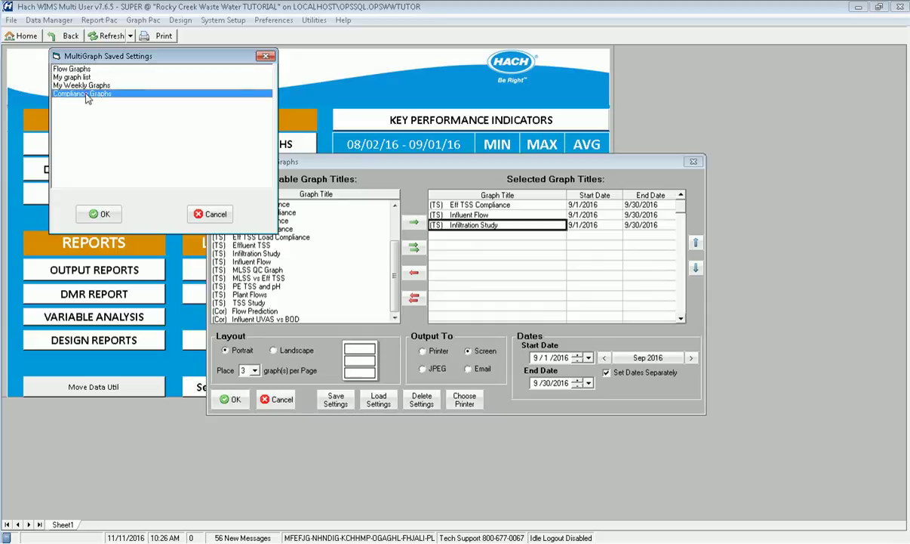
{"action": "left_click", "coordinate": [97, 211]}
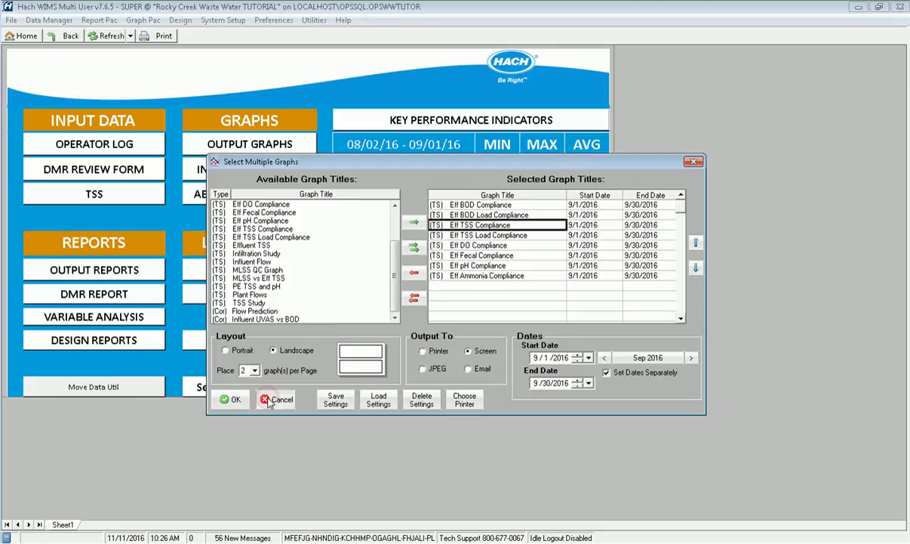
{"action": "left_click", "coordinate": [278, 399]}
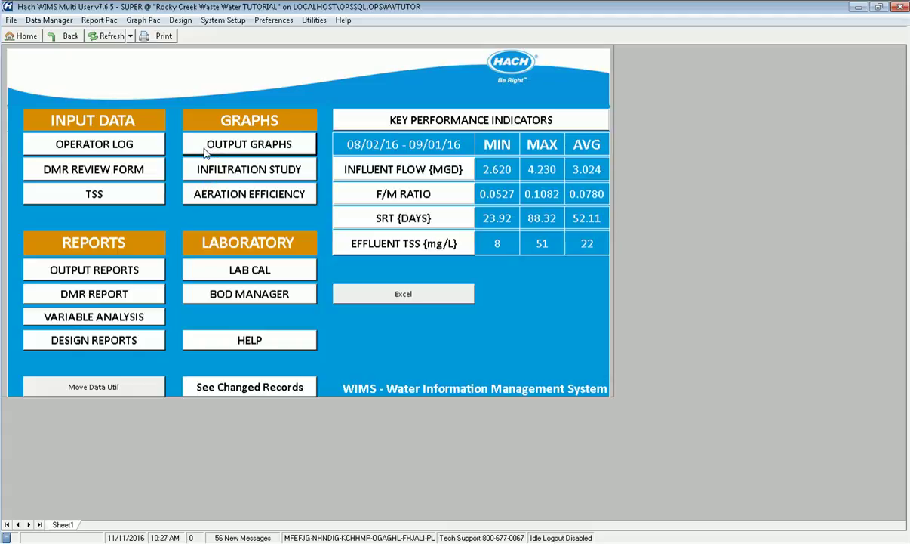
Generate a print preview of the Infiltration Study, Influent Flow and Plant Flows graphs for October 2016
{"action": "left_click", "coordinate": [208, 150]}
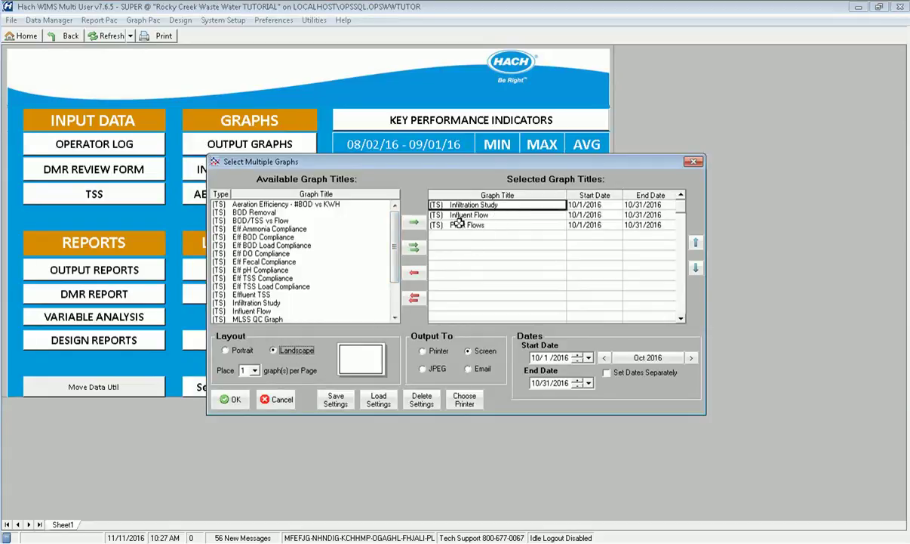
{"action": "left_click", "coordinate": [226, 400]}
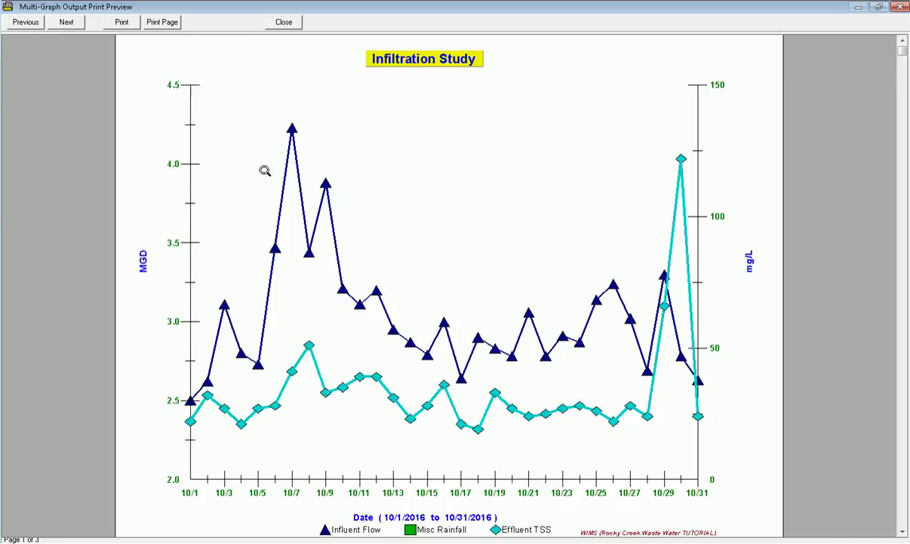
Page through the Influent Flow and Plant Flows graphs, then close the preview
{"action": "left_click", "coordinate": [67, 22]}
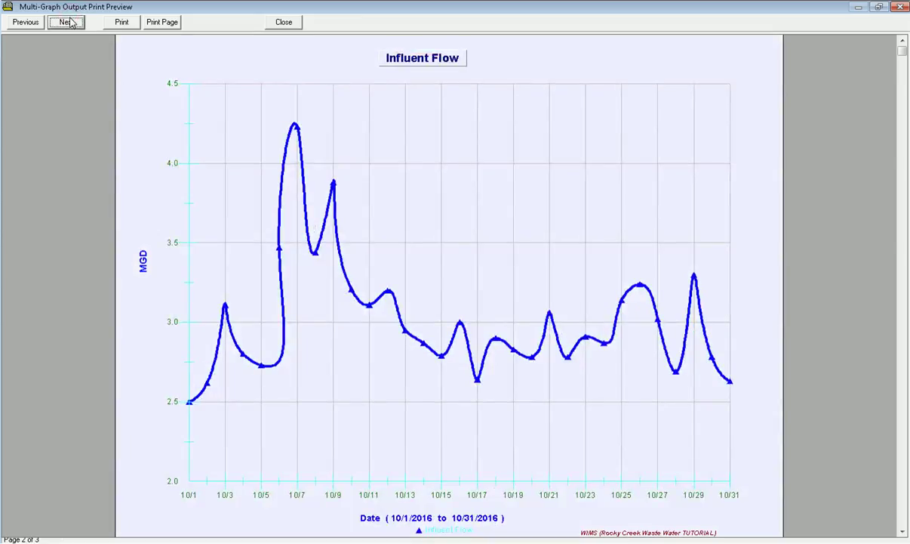
{"action": "left_click", "coordinate": [72, 23]}
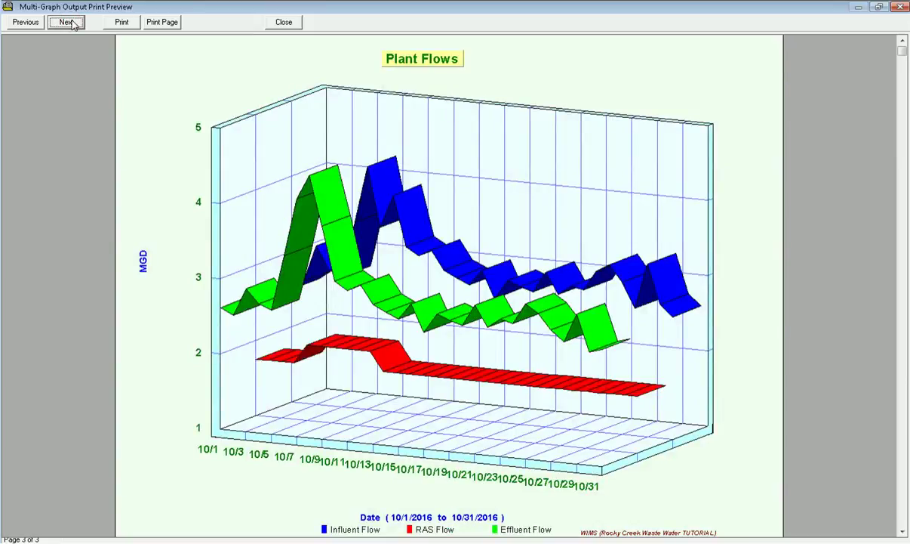
{"action": "left_click", "coordinate": [268, 23]}
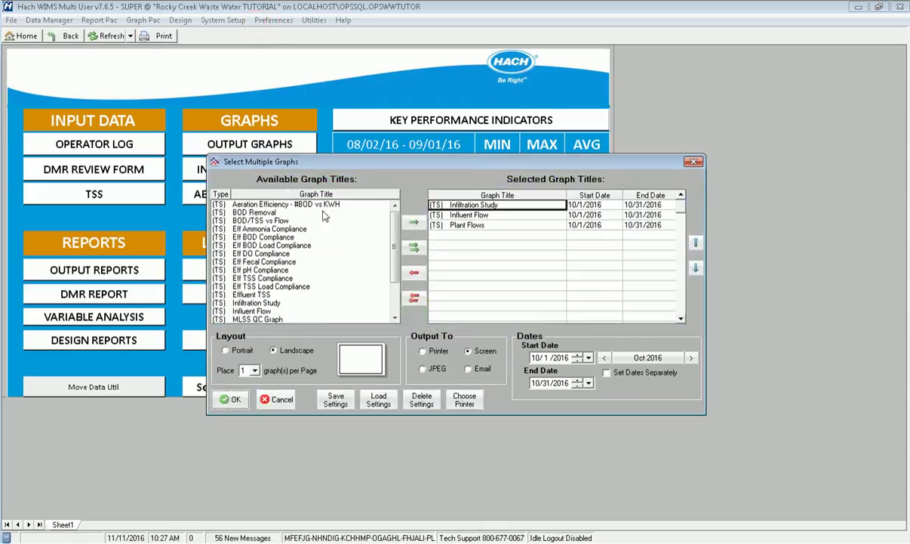
Create a new scheduled task named 'Email Daily Graphs' under System Setup > Scheduled Tasks
{"action": "left_click", "coordinate": [277, 400]}
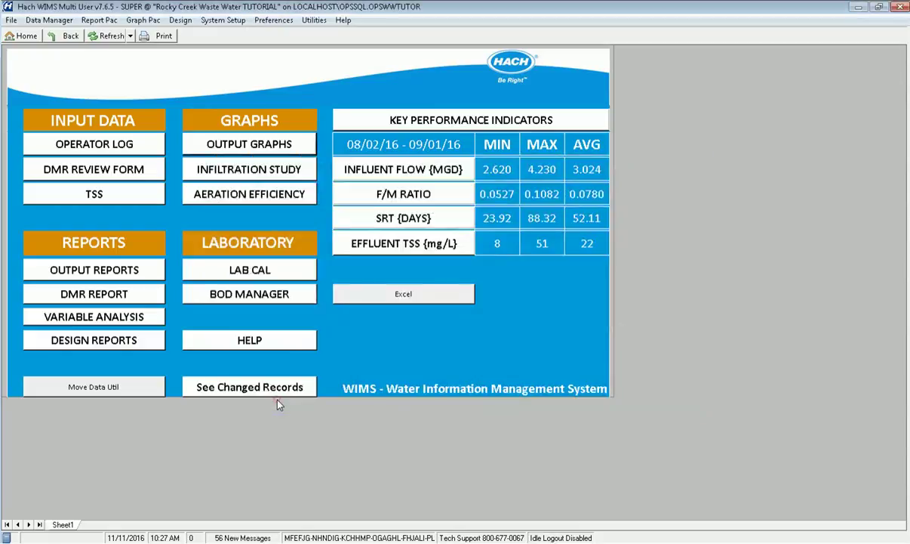
{"action": "left_click", "coordinate": [222, 21]}
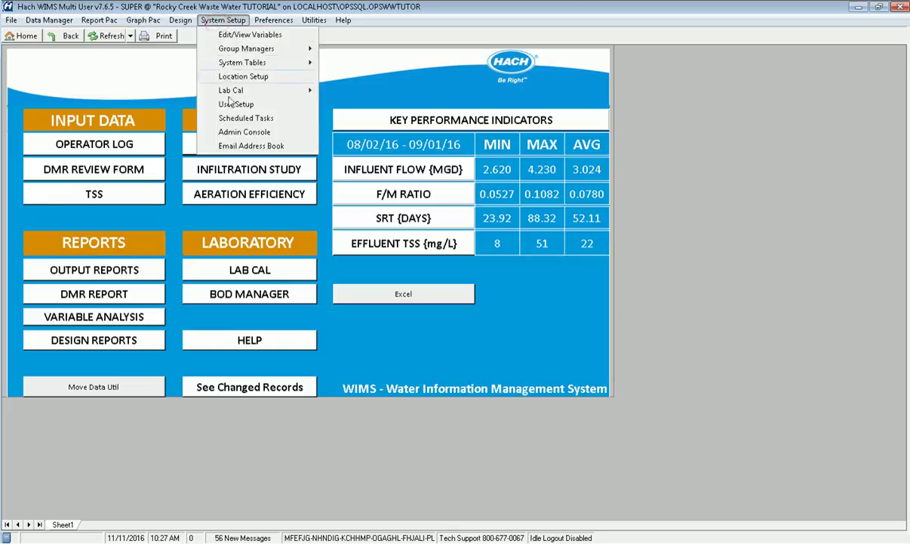
{"action": "left_click", "coordinate": [237, 119]}
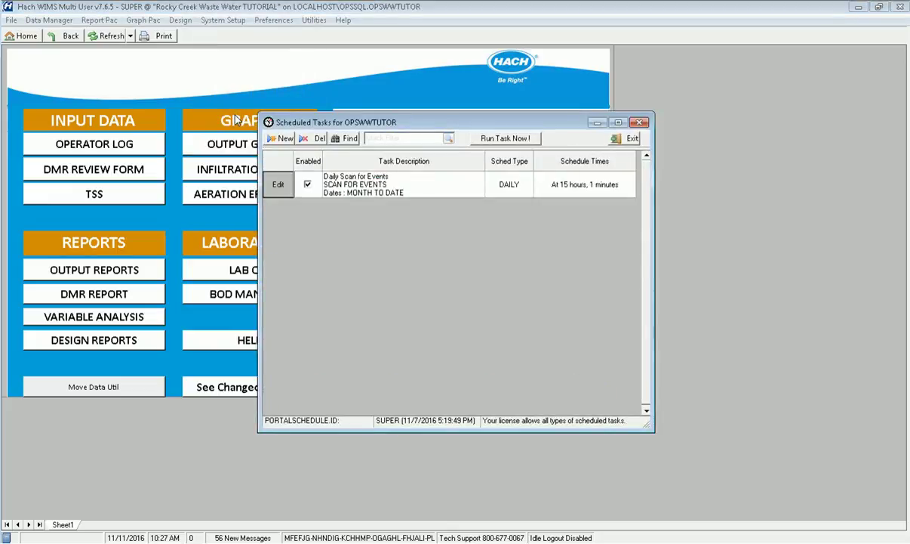
{"action": "left_click", "coordinate": [280, 138]}
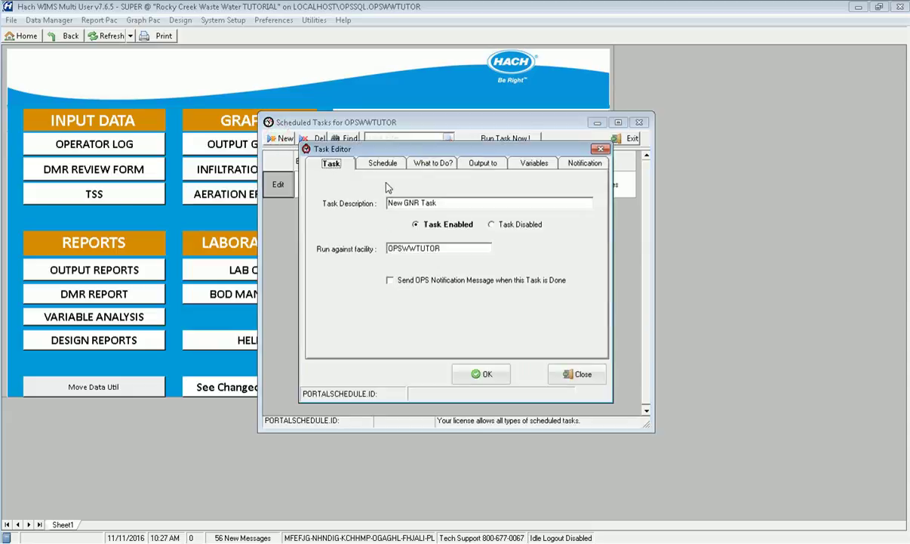
{"action": "triple_click", "coordinate": [412, 203]}
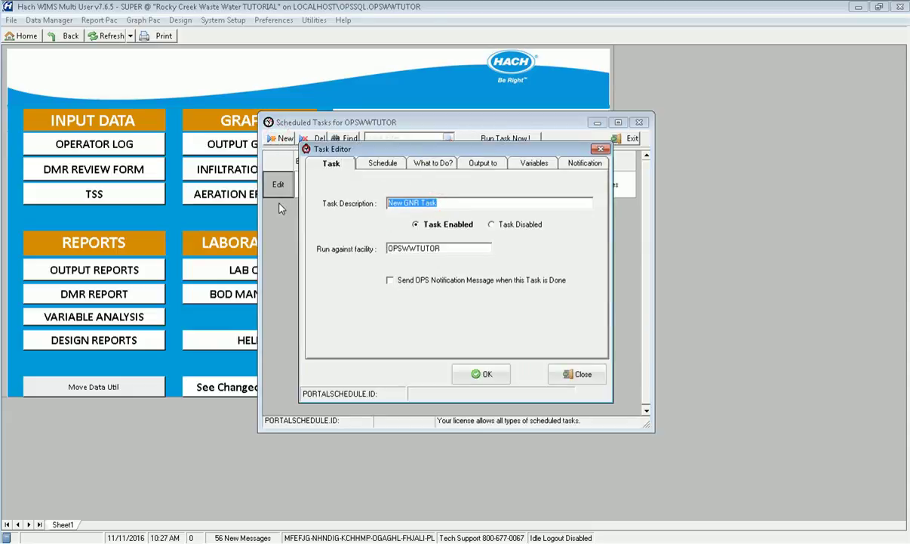
{"action": "type", "text": "Email"}
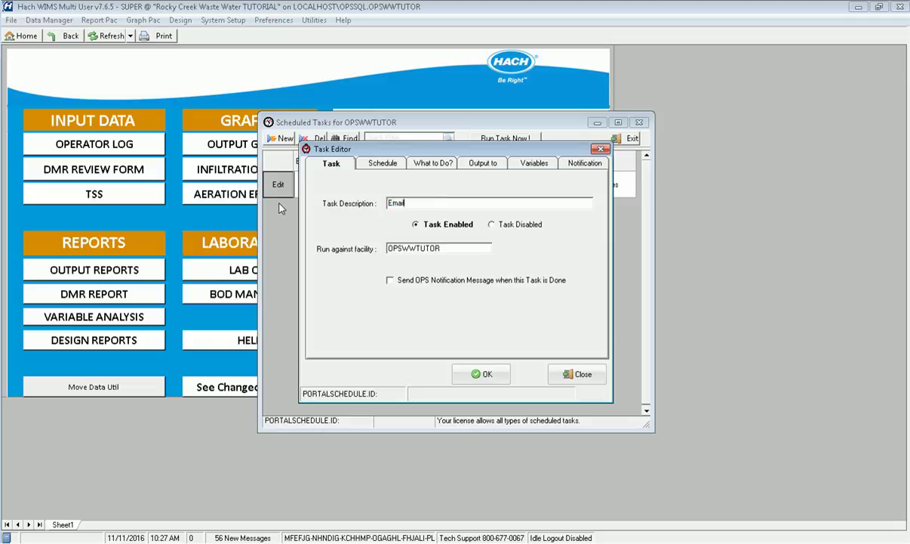
{"action": "type", "text": " Daily Graphs"}
Schedule the task to run DAILY at hour 3
{"action": "left_click", "coordinate": [384, 166]}
{"action": "left_click", "coordinate": [468, 218]}
{"action": "left_click", "coordinate": [491, 239]}
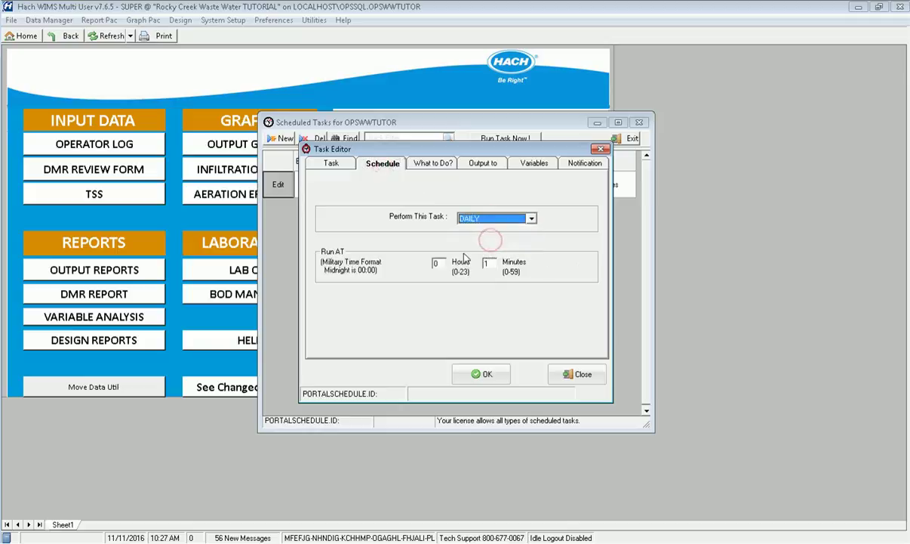
{"action": "left_click", "coordinate": [438, 263]}
{"action": "type", "text": "3"}
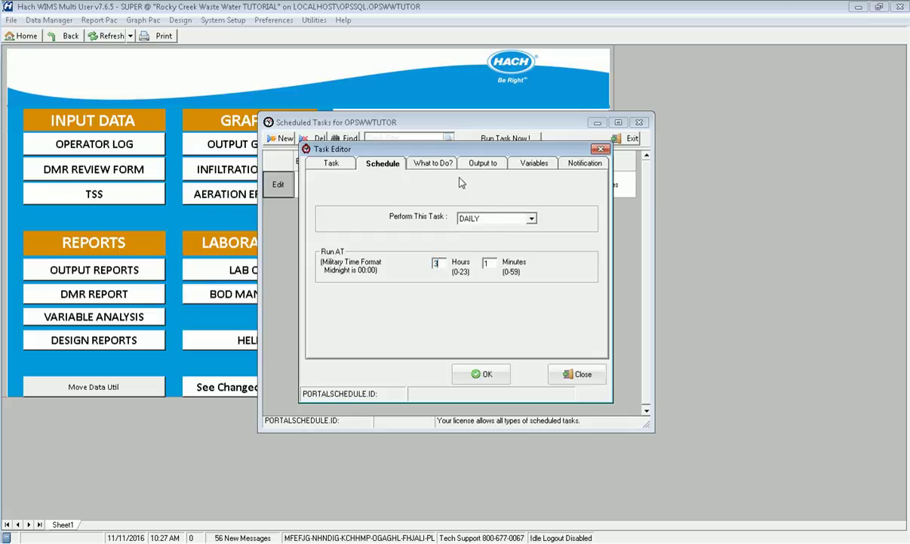
{"action": "left_click", "coordinate": [431, 164]}
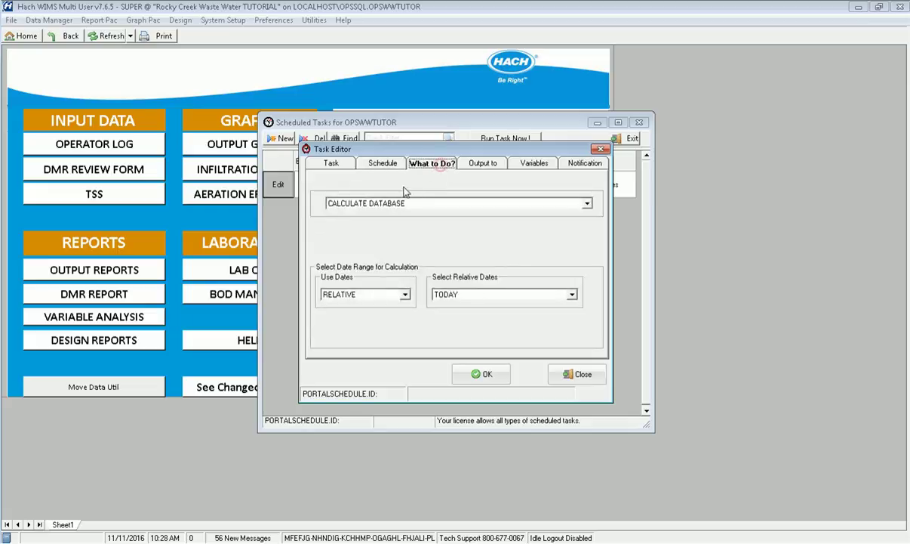
{"action": "left_click", "coordinate": [370, 207]}
Have the task generate the 'My graph list' multi-graph with MONTH TO DATE relative dates
{"action": "scroll", "coordinate": [379, 257], "scroll_direction": "down", "scroll_amount": 1}
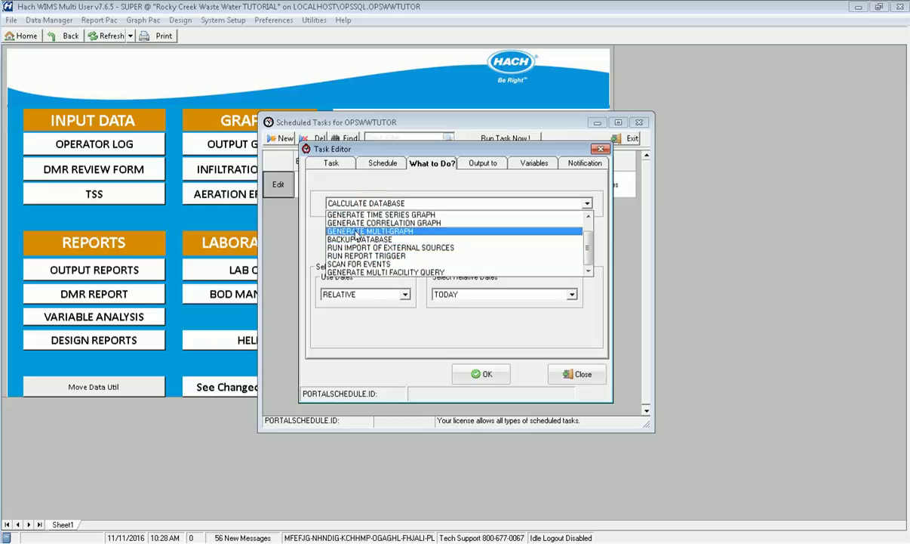
{"action": "left_click", "coordinate": [358, 234]}
{"action": "left_click", "coordinate": [362, 245]}
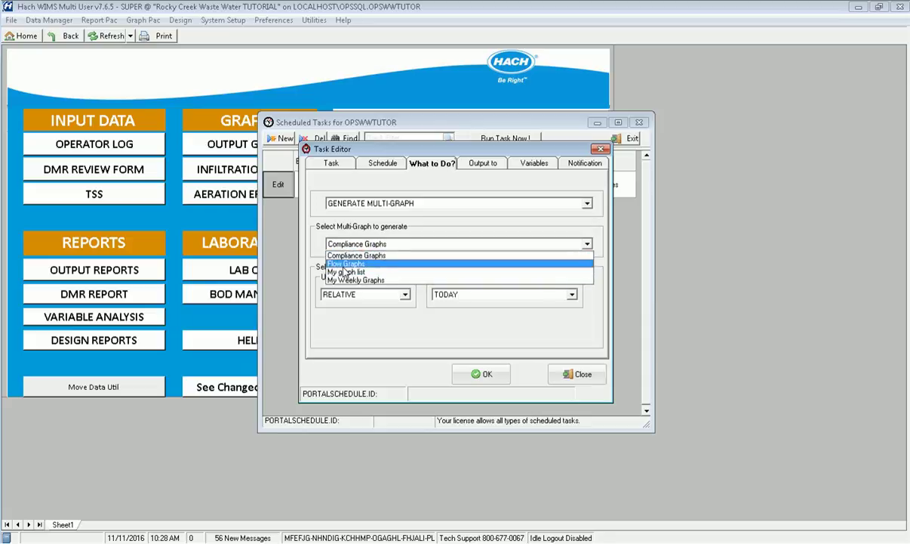
{"action": "left_click", "coordinate": [344, 273]}
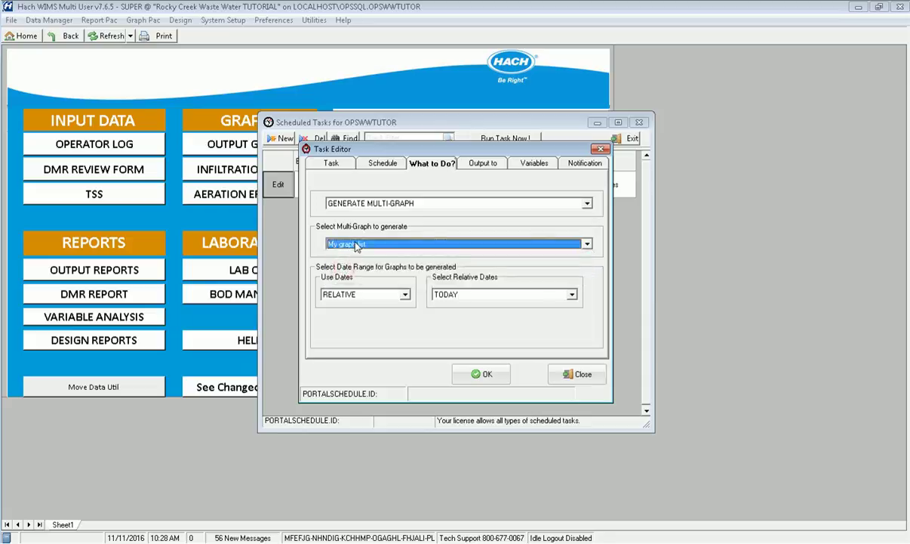
{"action": "left_click", "coordinate": [462, 297]}
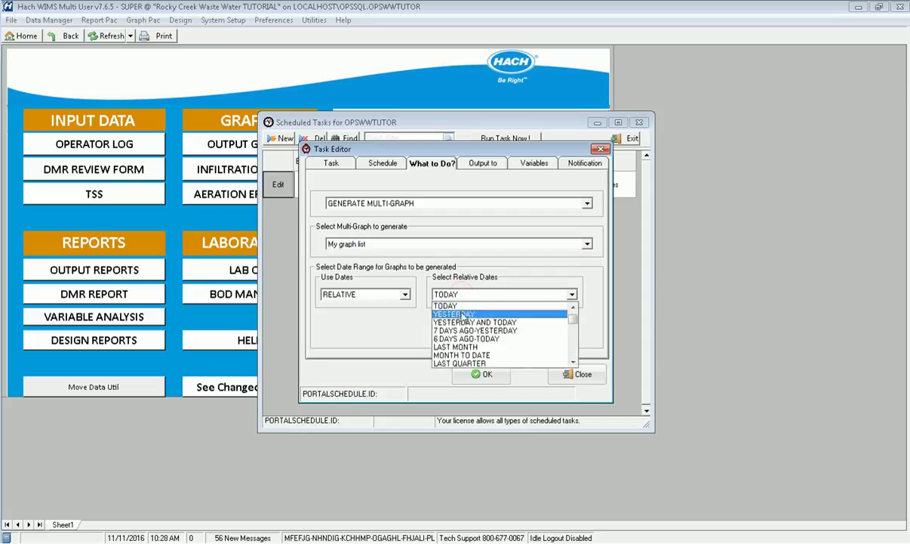
{"action": "left_click", "coordinate": [464, 355]}
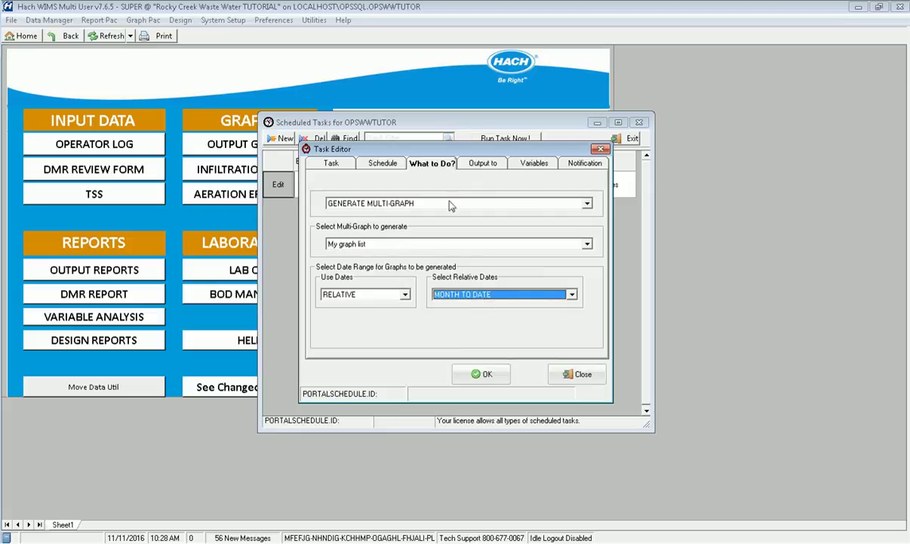
{"action": "left_click", "coordinate": [488, 167]}
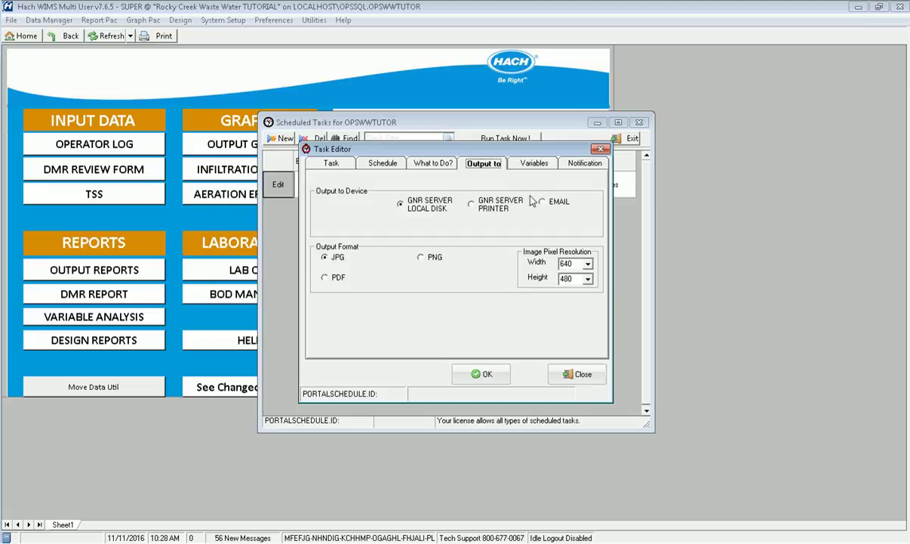
Email the JPG output to the recipient's address with subject 'Your graphs sir...' and save the task
{"action": "left_click", "coordinate": [557, 205]}
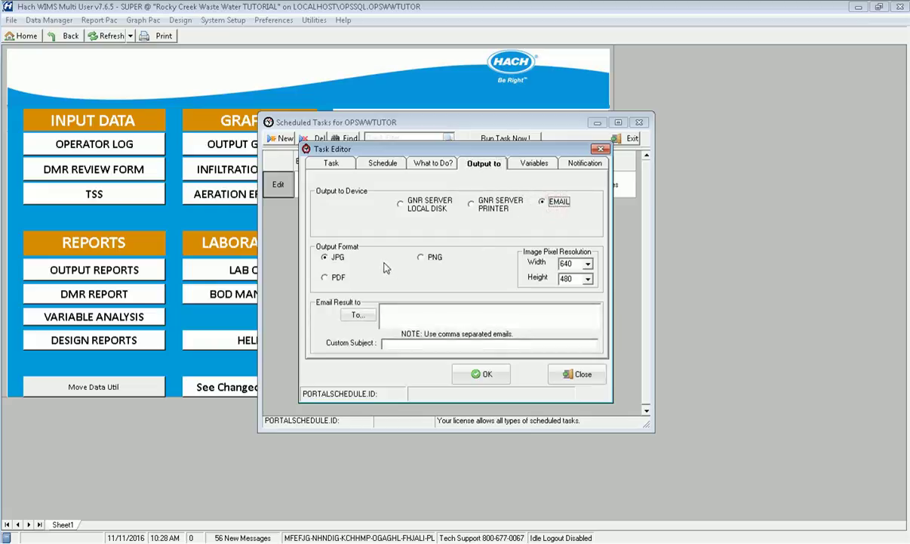
{"action": "left_click", "coordinate": [357, 314]}
{"action": "left_click", "coordinate": [296, 279]}
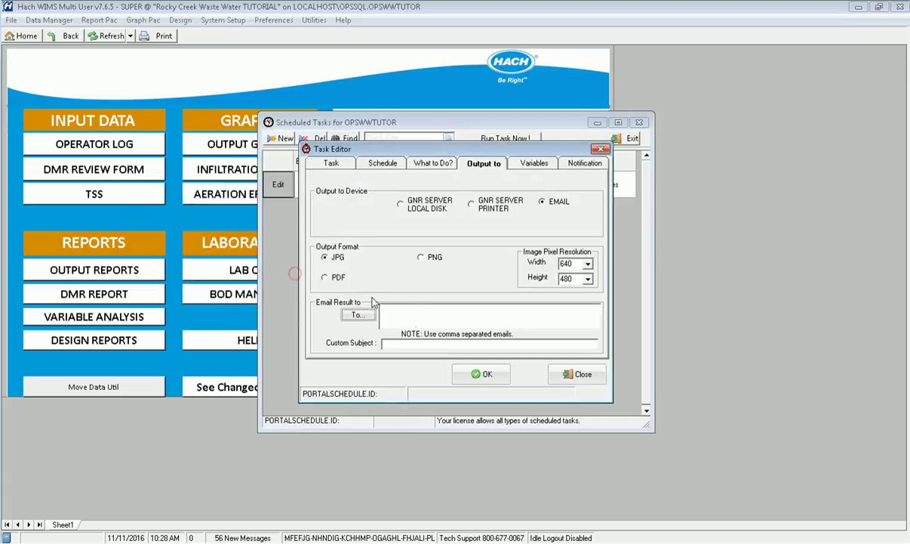
{"action": "left_click", "coordinate": [415, 315]}
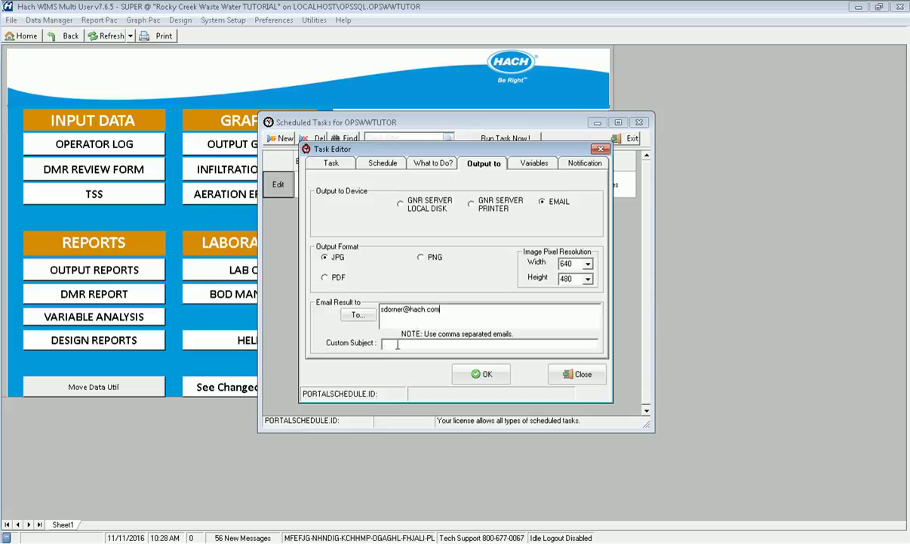
{"action": "left_click", "coordinate": [401, 343]}
{"action": "type", "text": "Your graphs sir..."}
{"action": "left_click", "coordinate": [485, 373]}
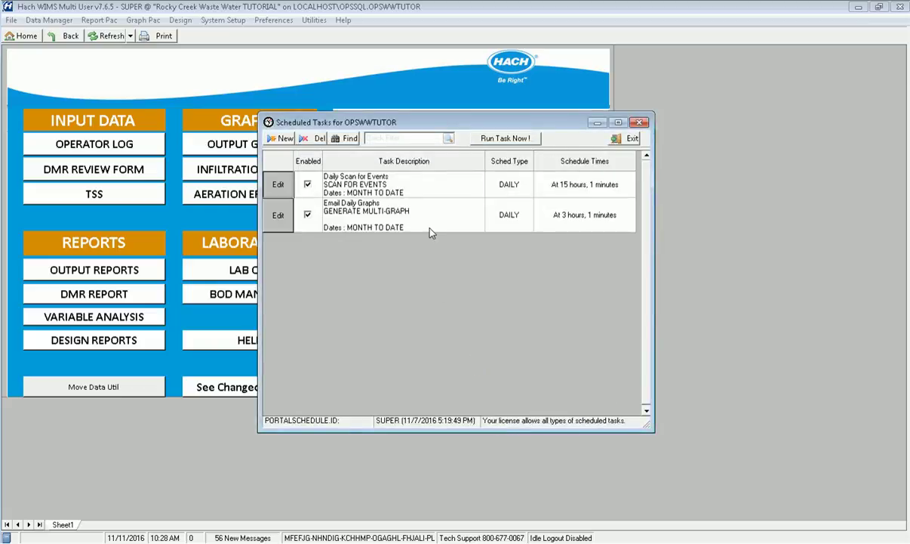